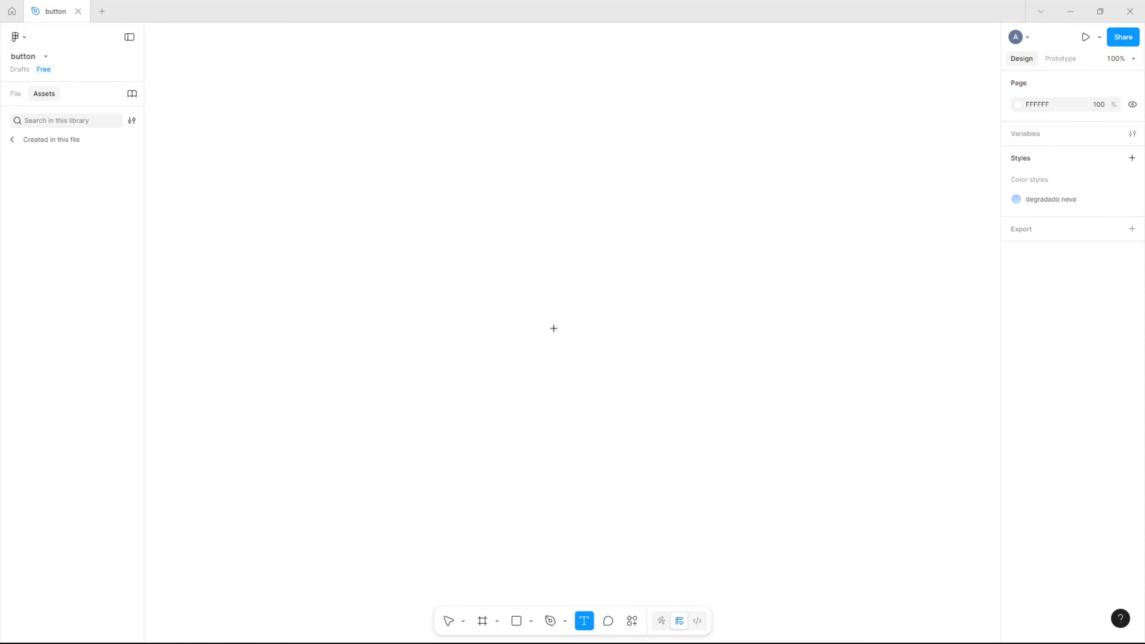
# Add a text layer reading "figma" near the middle of the canvas and reposition it to about X 230, Y 163.
pyautogui.click(553, 328)
pyautogui.write('figm')
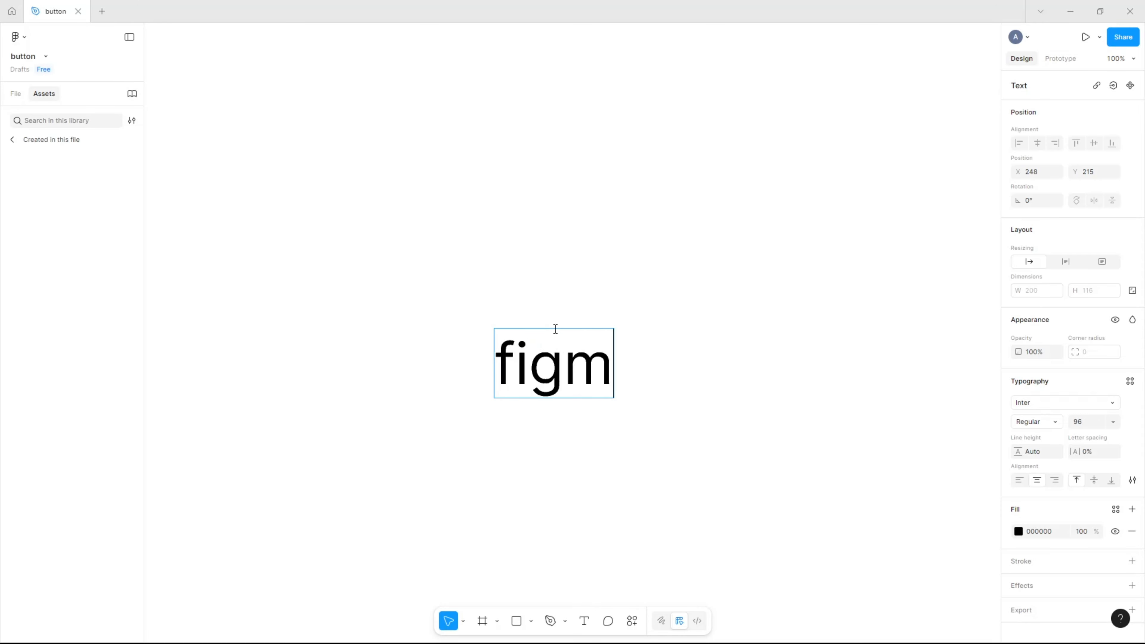
pyautogui.write('a')
pyautogui.press('Escape')
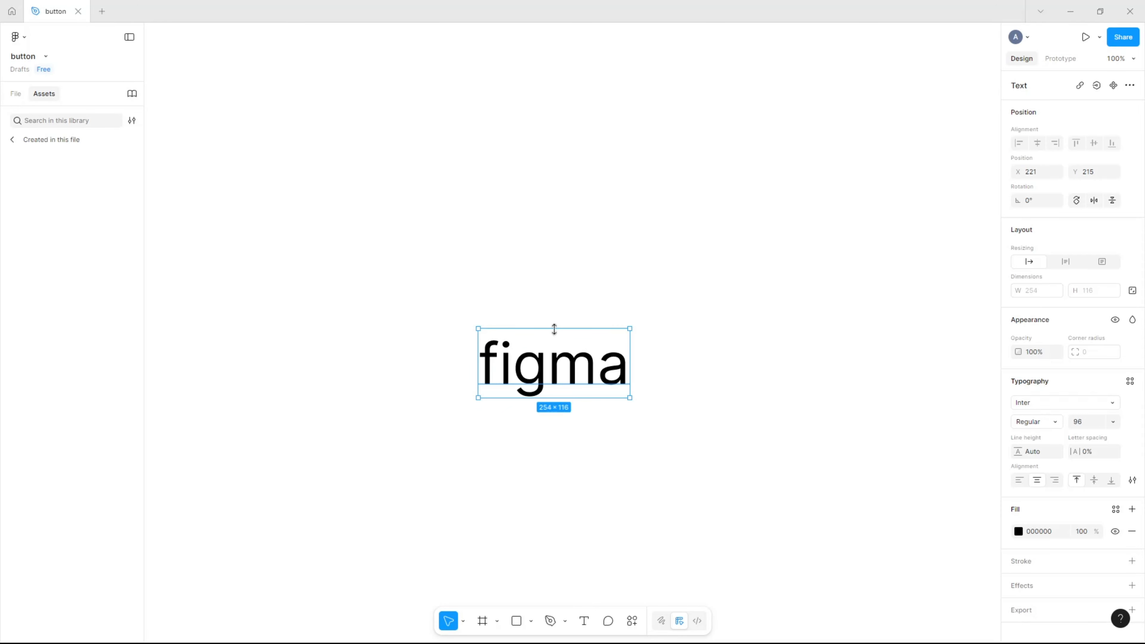
pyautogui.moveTo(571, 373); pyautogui.dragTo(577, 343)
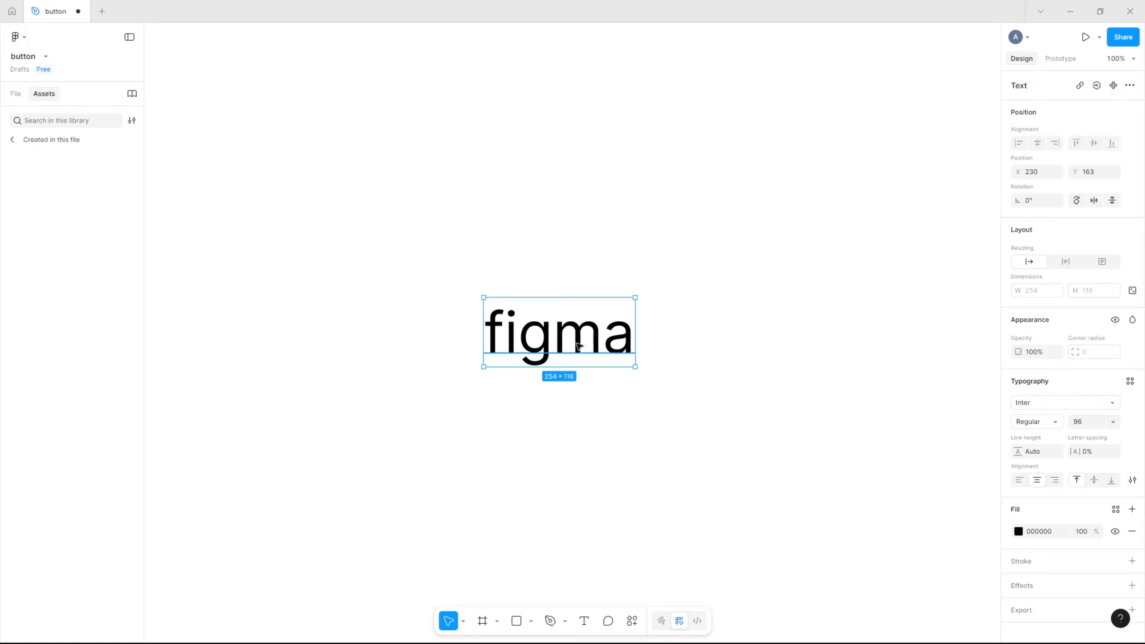
# Wrap the figma text in an auto layout frame.
pyautogui.scroll(8, 579, 345)
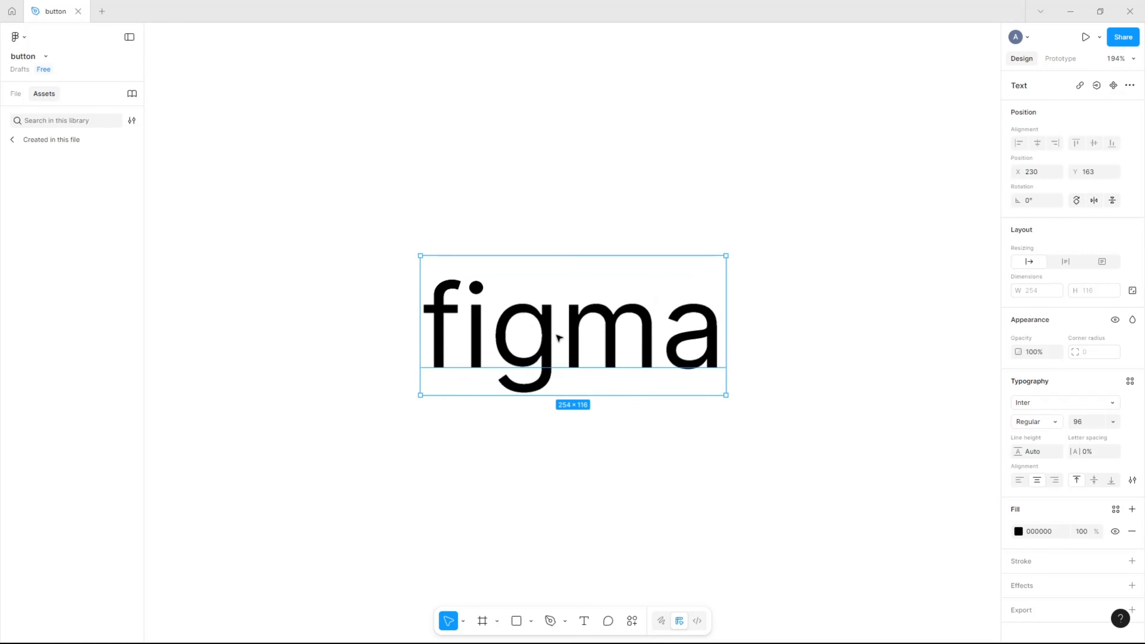
pyautogui.scroll(8, 558, 337)
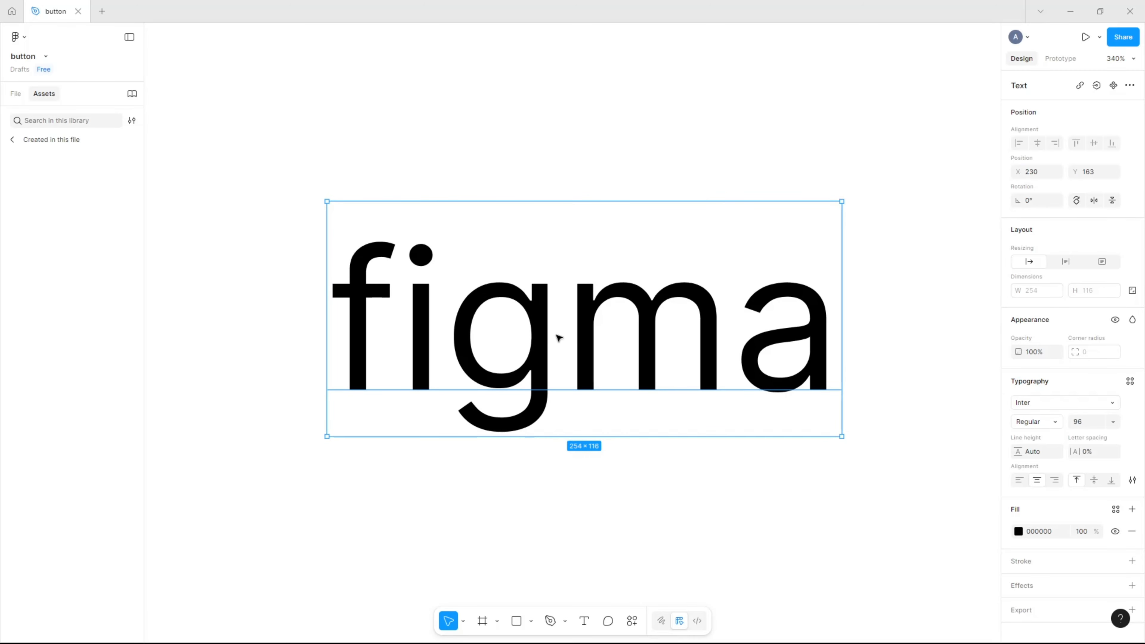
pyautogui.rightClick(556, 335)
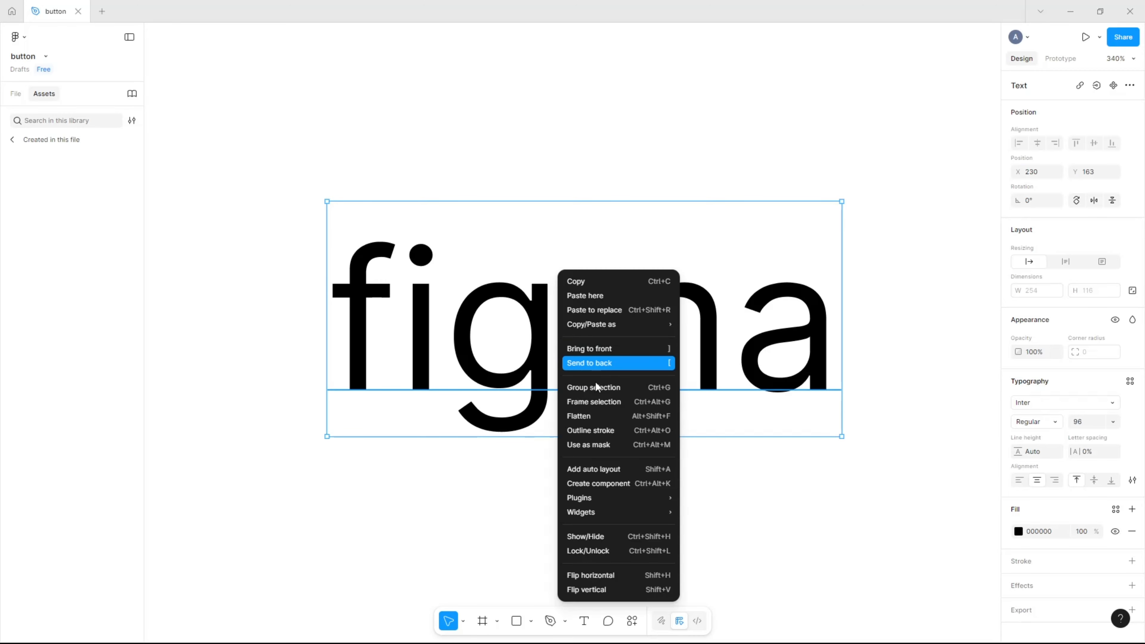
pyautogui.click(632, 469)
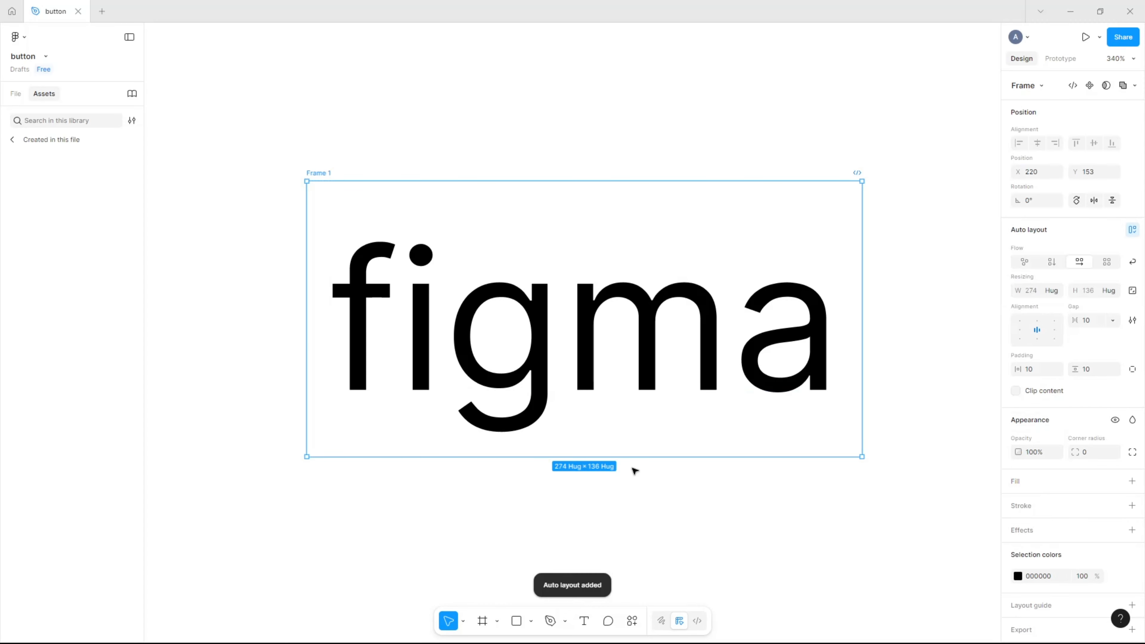
# Make the figma text ignore auto layout and center it horizontally and vertically within its frame.
pyautogui.click(594, 315)
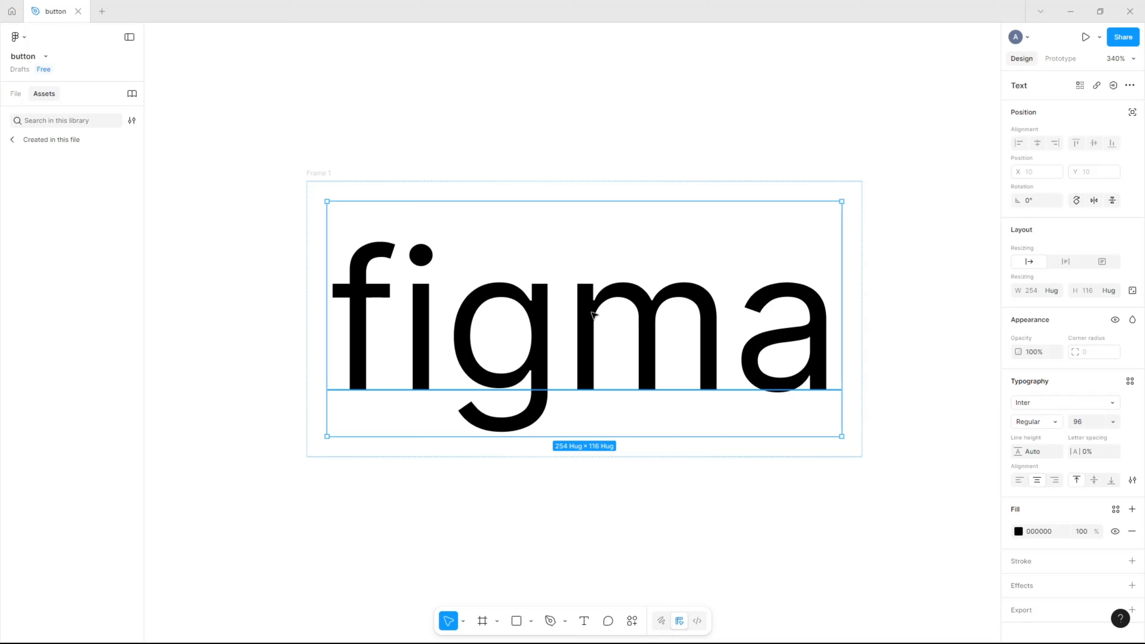
pyautogui.click(1132, 113)
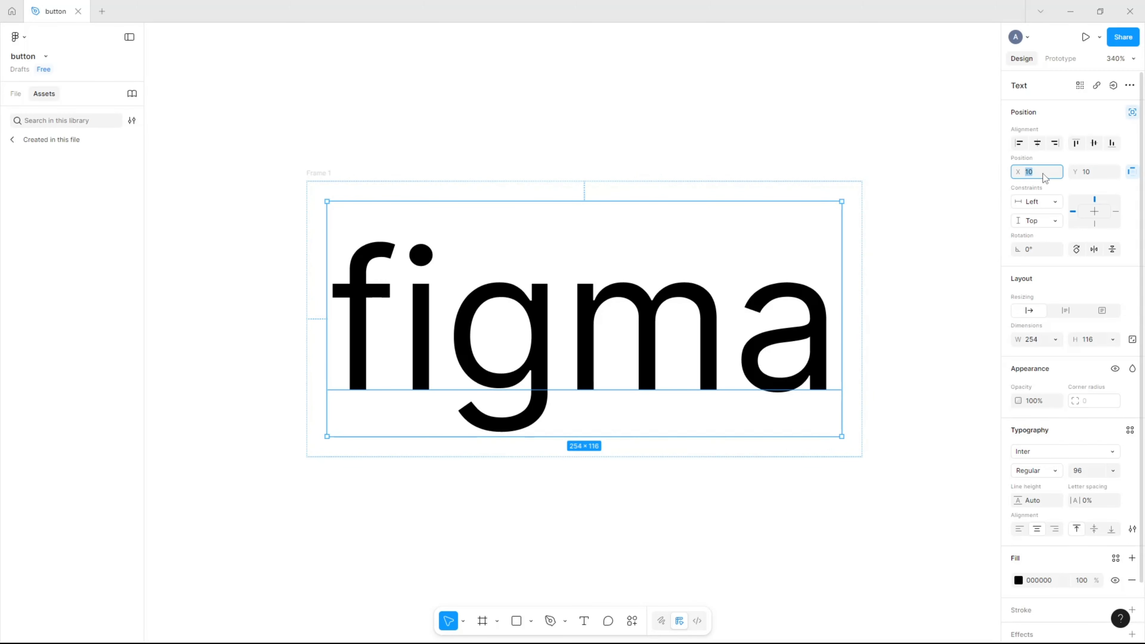
pyautogui.write('4')
pyautogui.click(1091, 171)
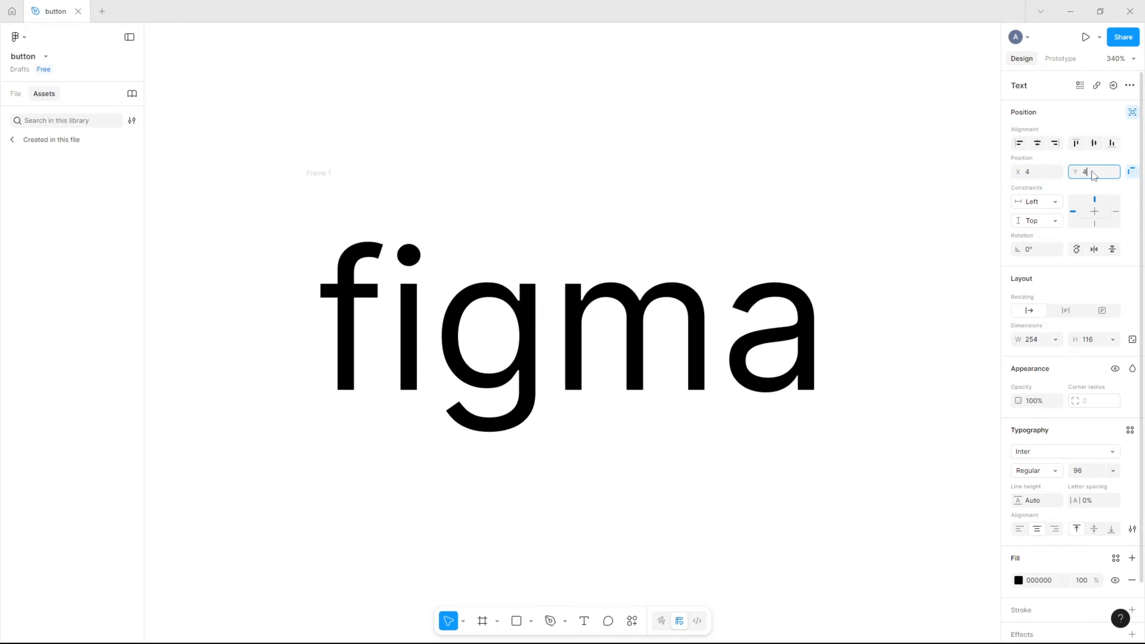
pyautogui.click(1038, 143)
pyautogui.click(1091, 144)
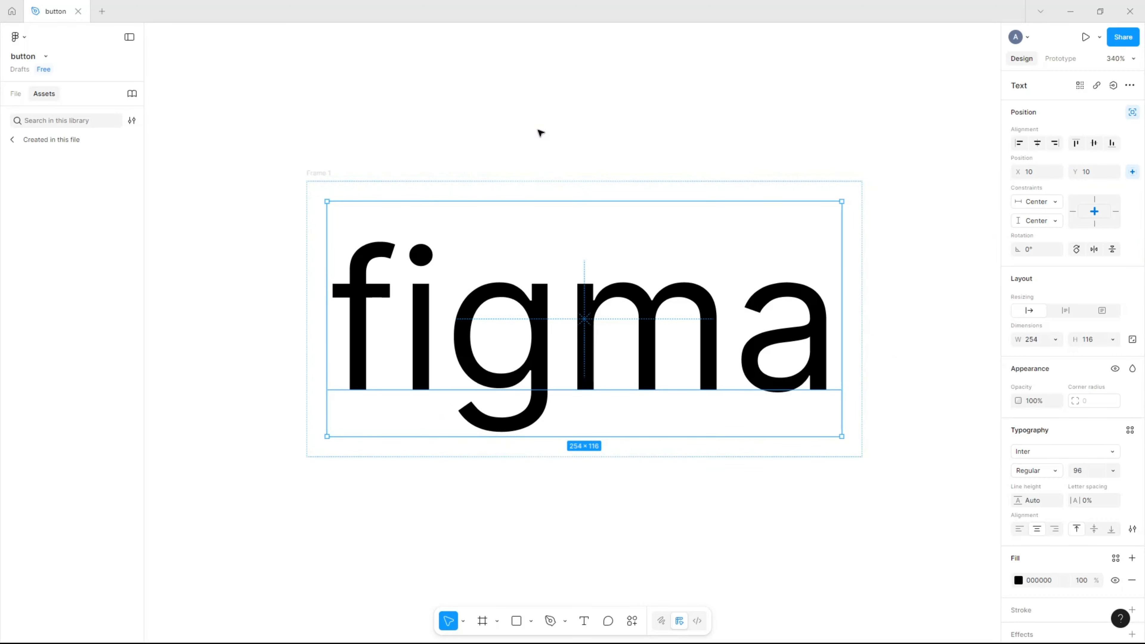
# Turn on content clipping for the frame around the figma text.
pyautogui.click(329, 174)
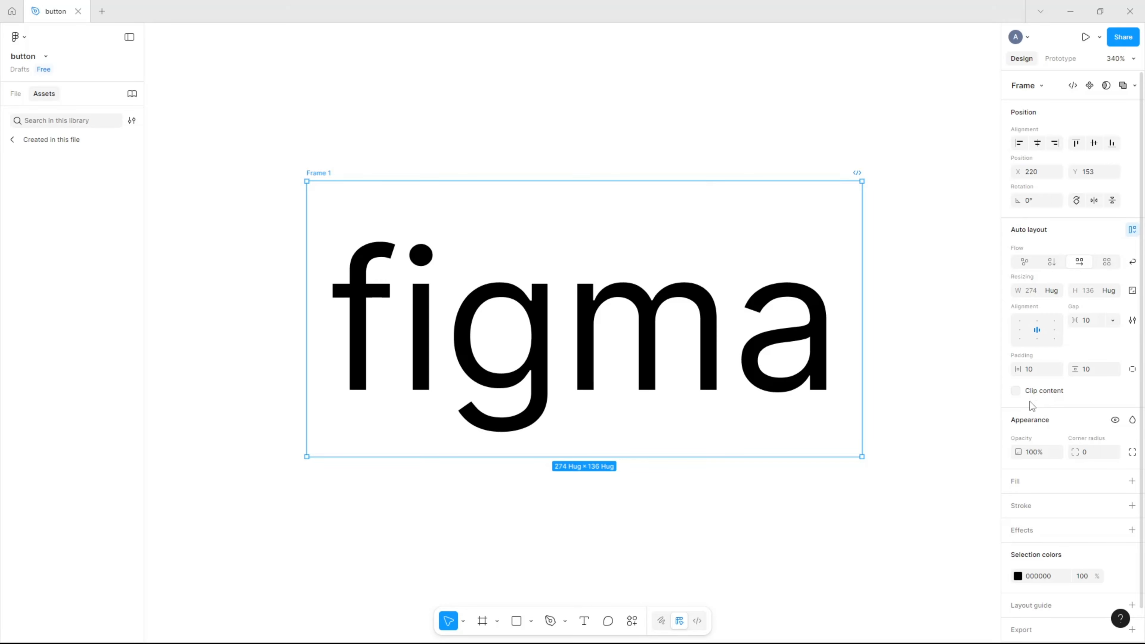
pyautogui.click(935, 343)
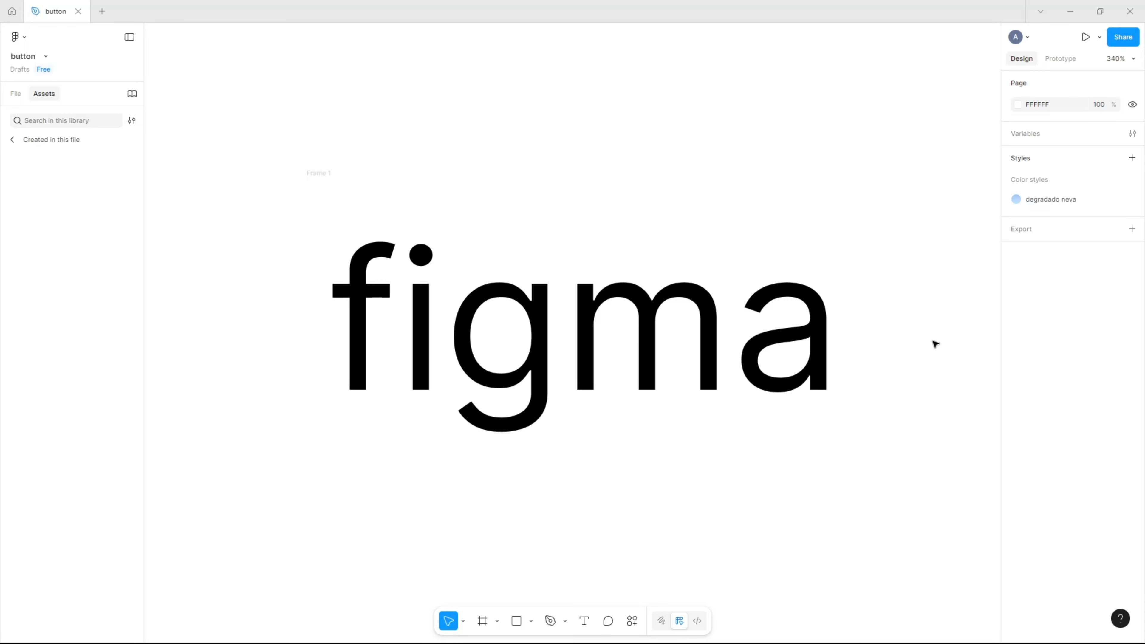
# Duplicate the figma frame directly below the original at X 220, Y 292.
pyautogui.scroll(-5, 935, 344)
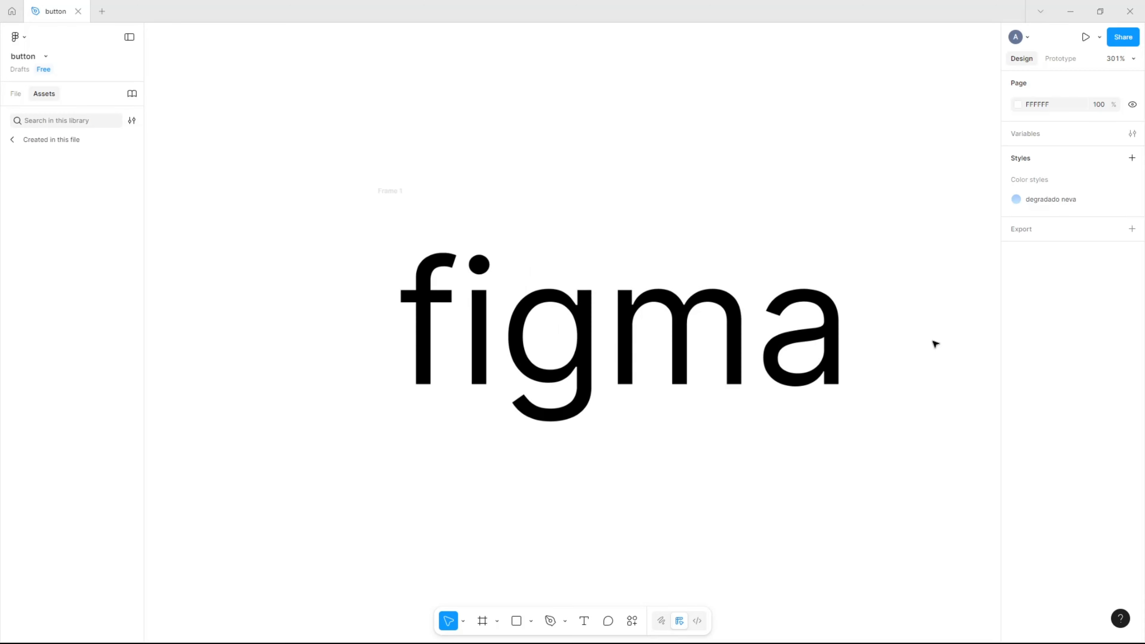
pyautogui.click(1121, 64)
pyautogui.click(1062, 143)
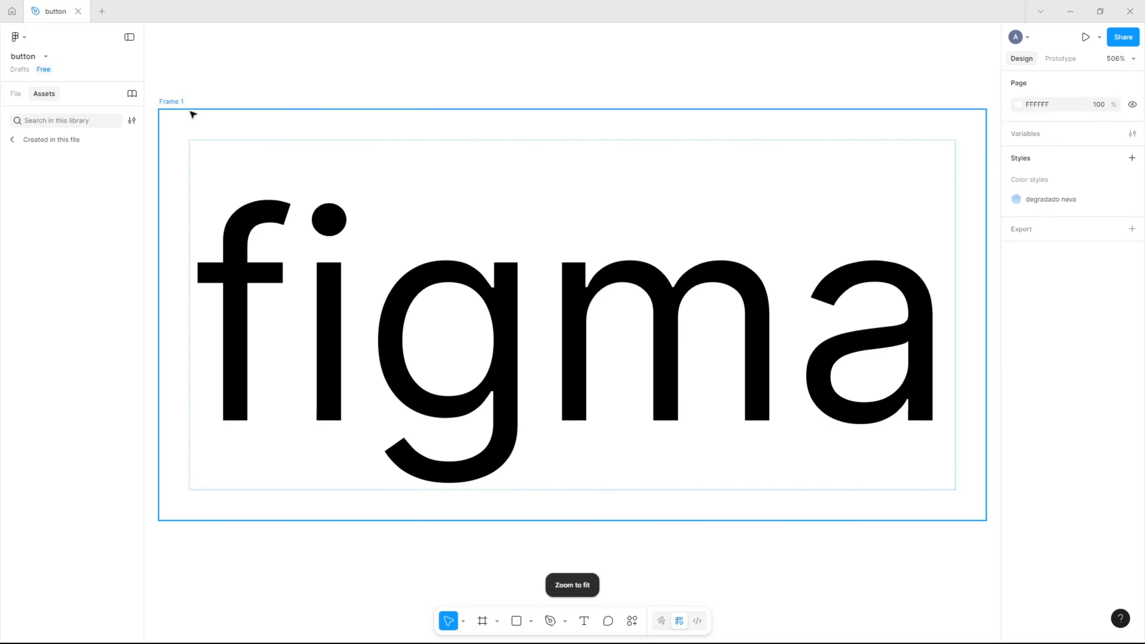
pyautogui.click(184, 102)
pyautogui.click(1120, 60)
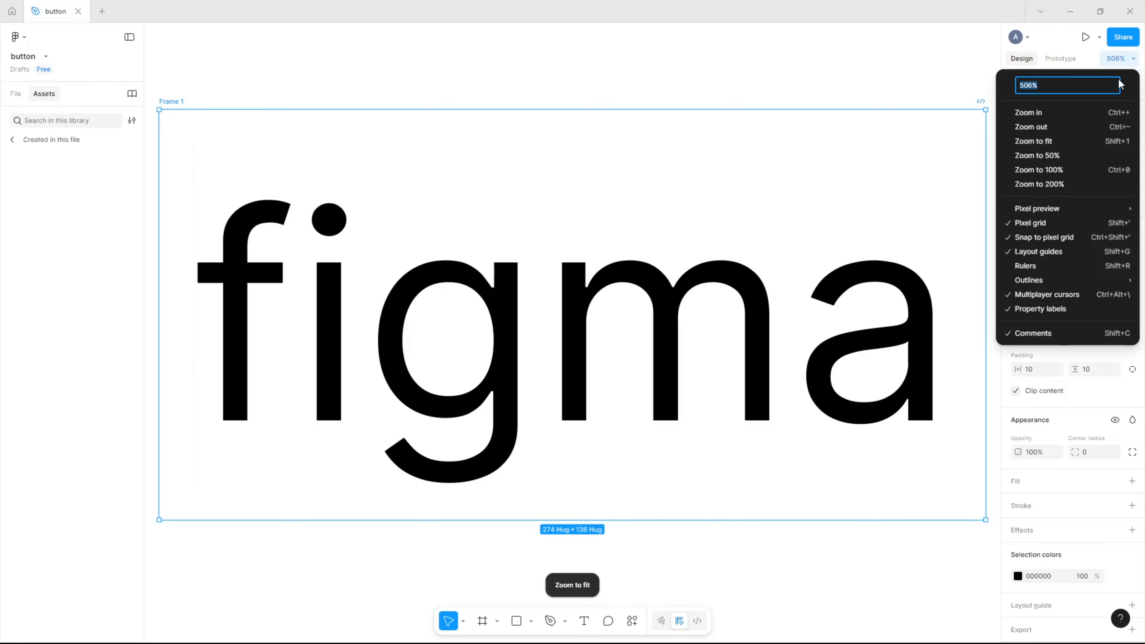
pyautogui.click(1065, 183)
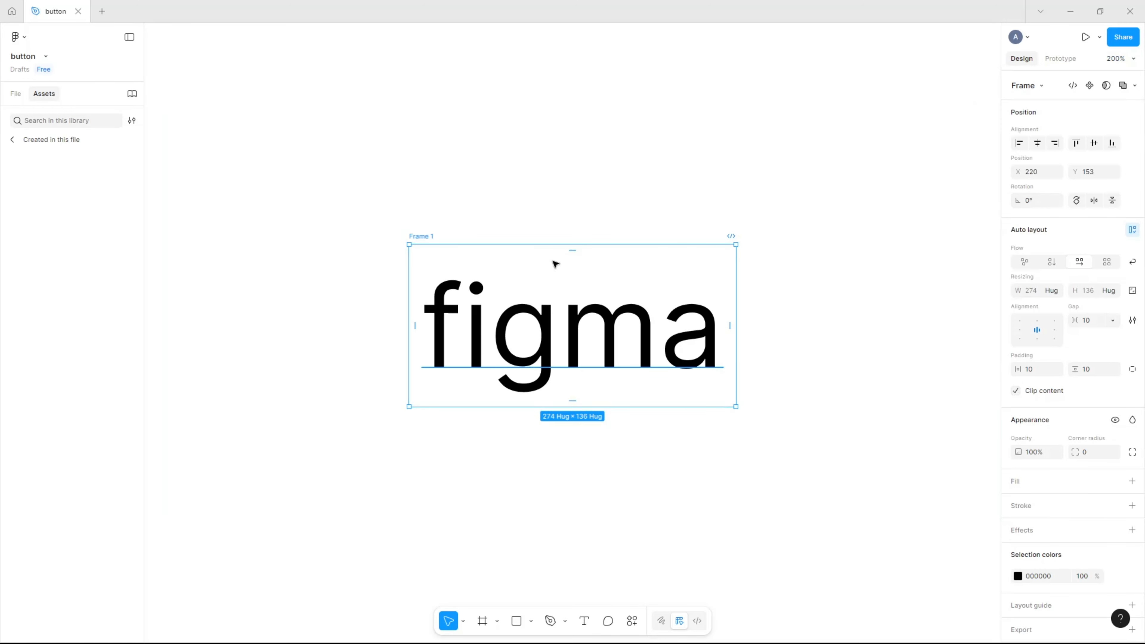
pyautogui.moveTo(429, 238); pyautogui.dragTo(424, 405)
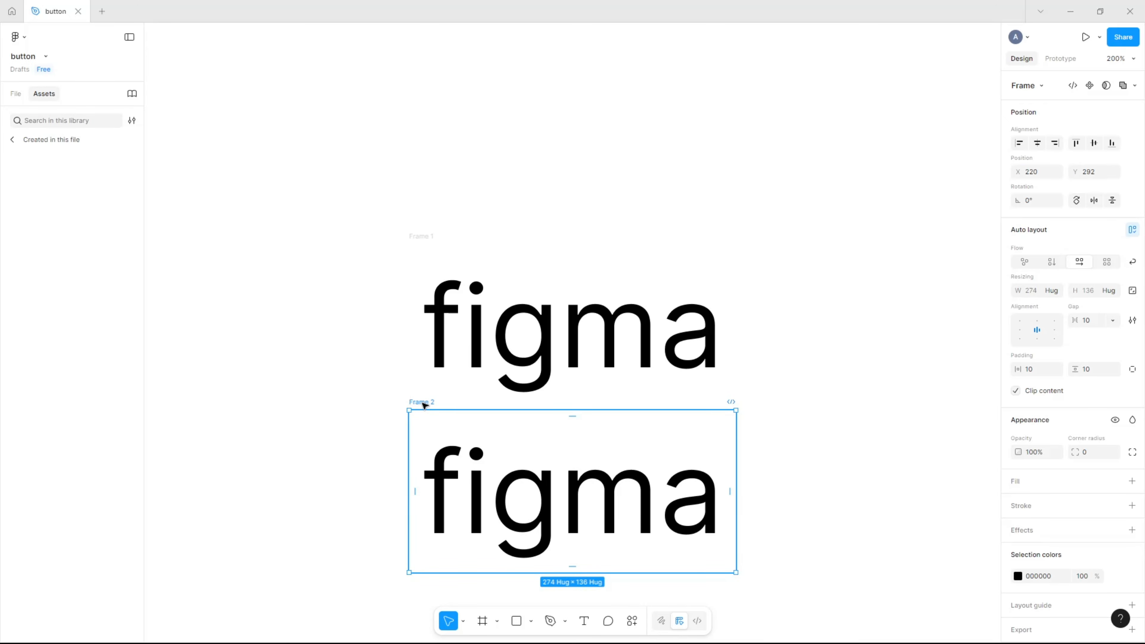
# Shift the text inside the upper frame straight down to Y 120 so that it is clipped out of sight.
pyautogui.scroll(-3, 353, 371)
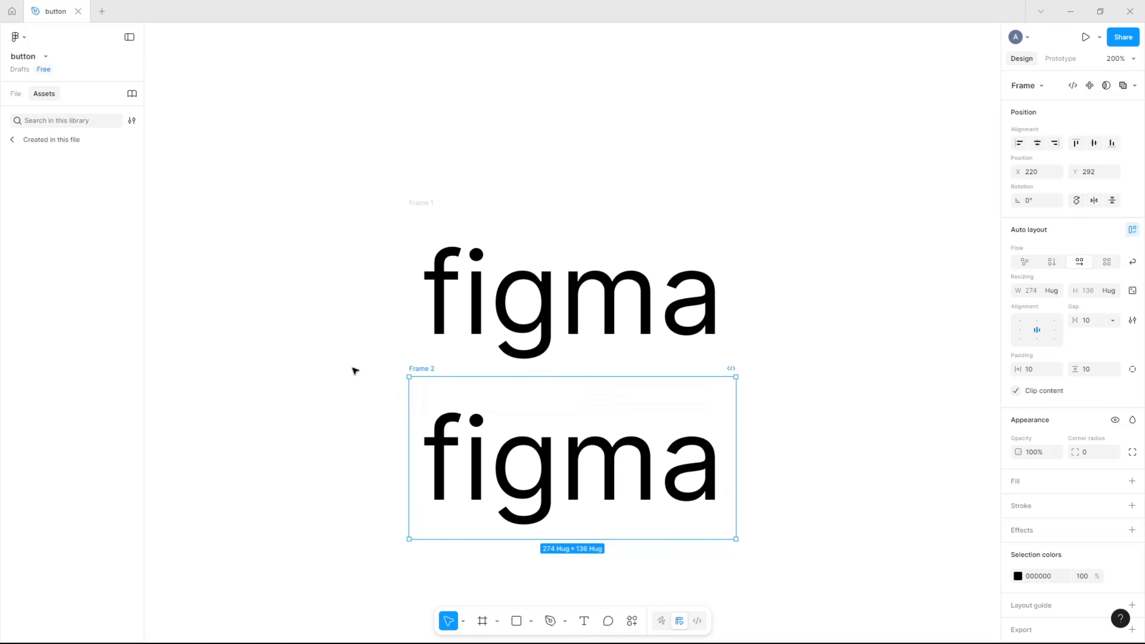
pyautogui.scroll(-5, 353, 370)
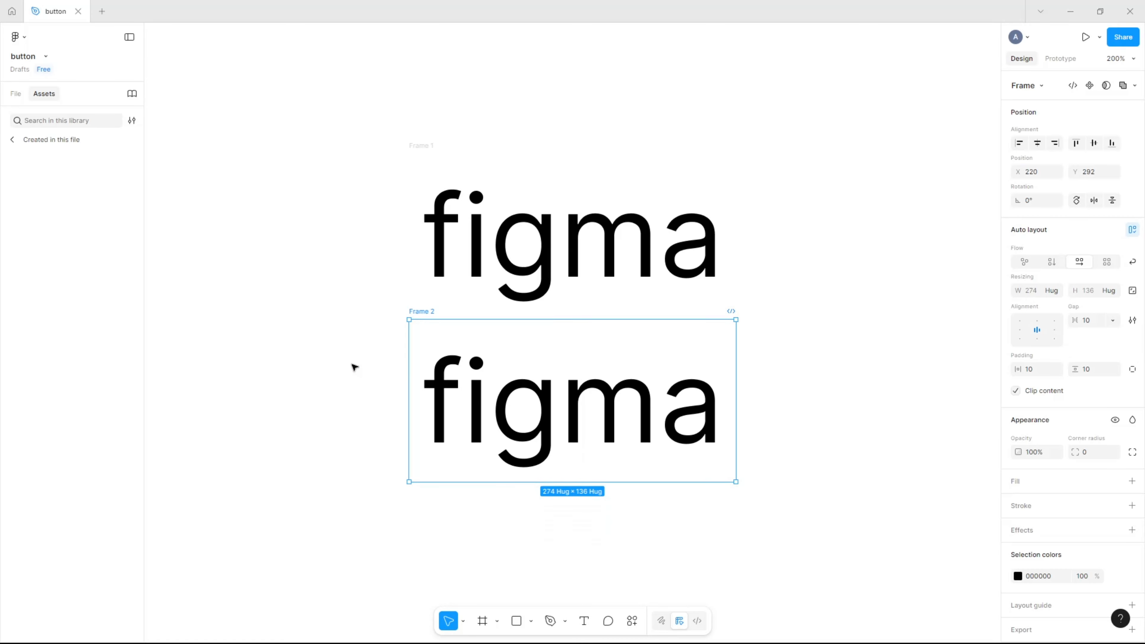
pyautogui.click(347, 319)
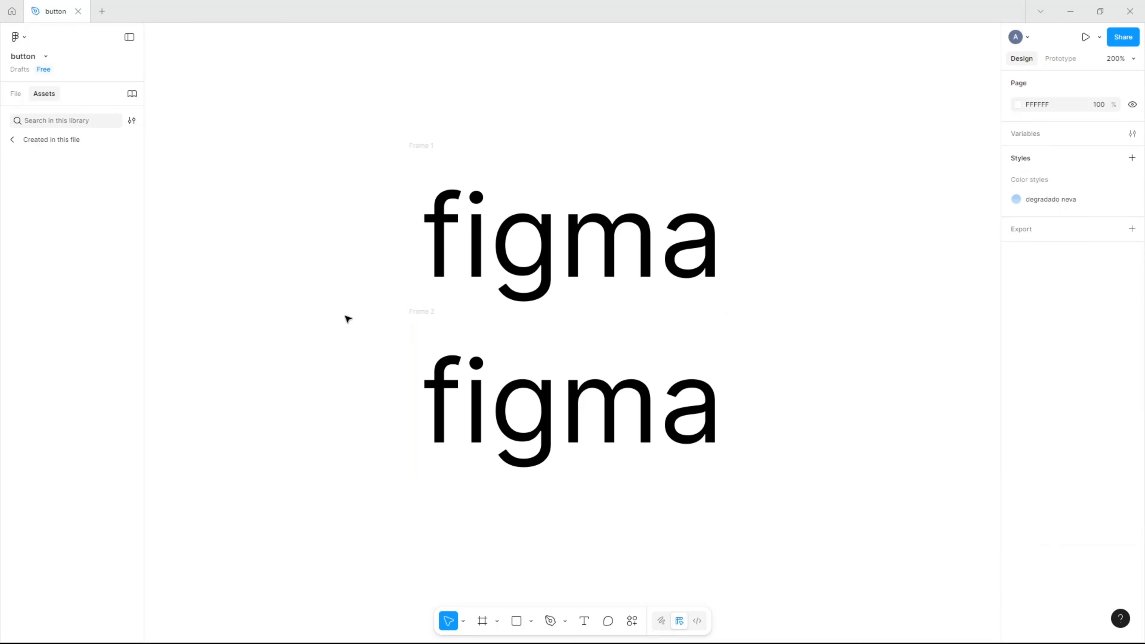
pyautogui.click(547, 257)
pyautogui.hotkey('shift', 'Down')
pyautogui.hotkey('shift', 'Down')
pyautogui.hotkey('shift', 'Down')
pyautogui.hotkey('shift', 'Down')
pyautogui.hotkey('shift', 'Down')
pyautogui.hotkey('shift', 'Down')
pyautogui.hotkey('shift', 'Down')
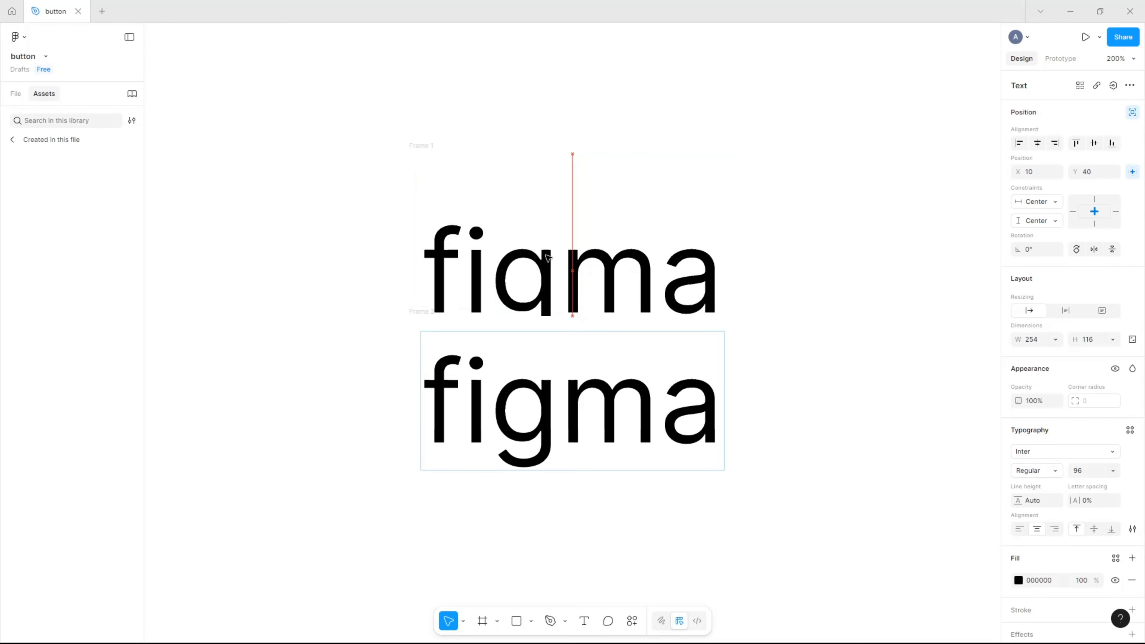
pyautogui.hotkey('shift', 'Down')
pyautogui.hotkey('shift', 'Down')
pyautogui.hotkey('shift', 'Down')
pyautogui.hotkey('shift', 'Down')
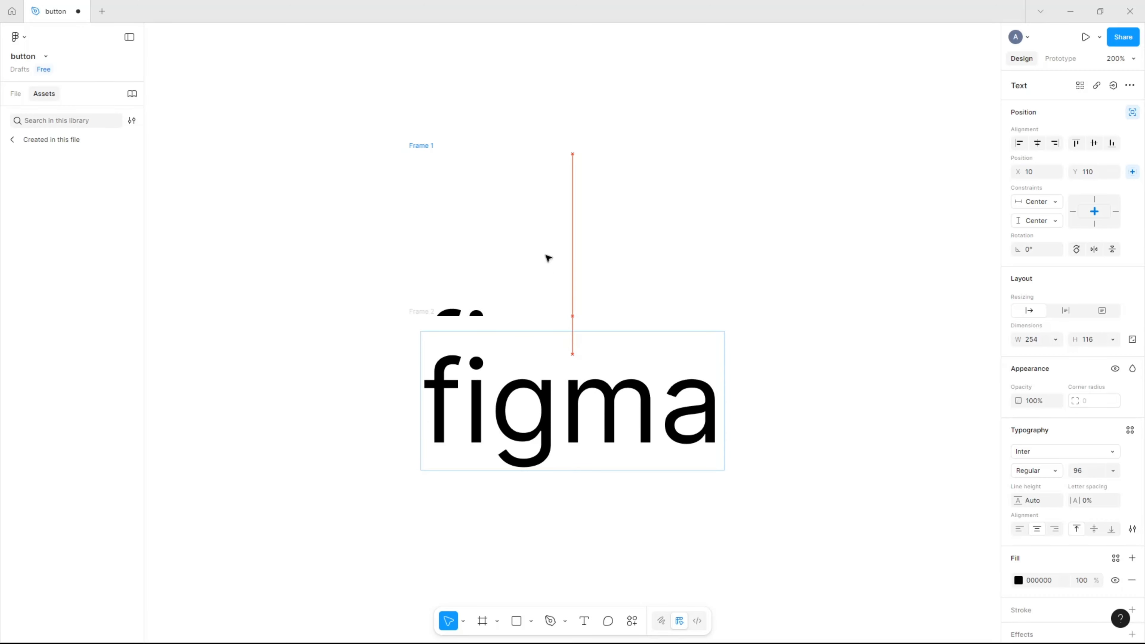
pyautogui.hotkey('shift', 'a')
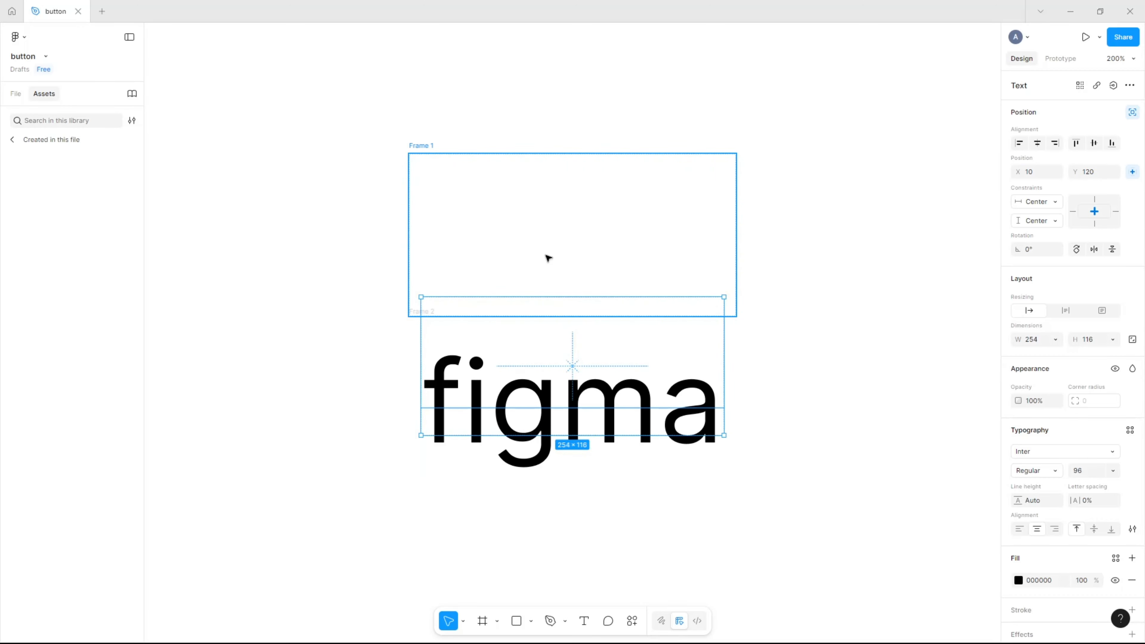
# Combine Frame 1 and Frame 2 into a component set with two variants.
pyautogui.click(423, 146)
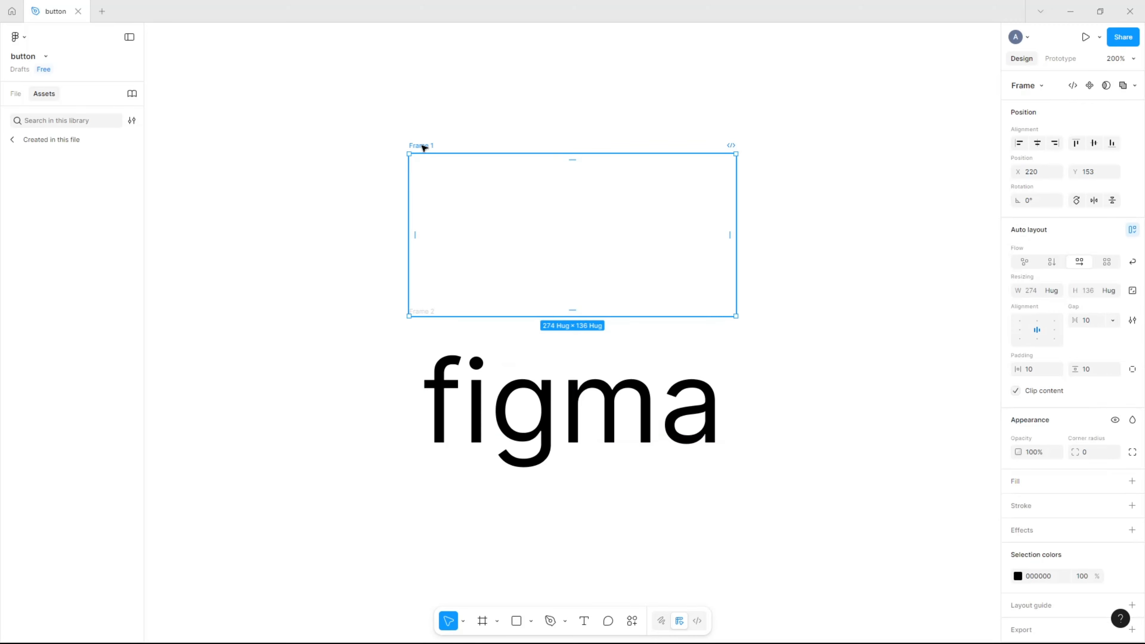
pyautogui.keyDown('shift'); pyautogui.click(429, 312); pyautogui.keyUp('shift')
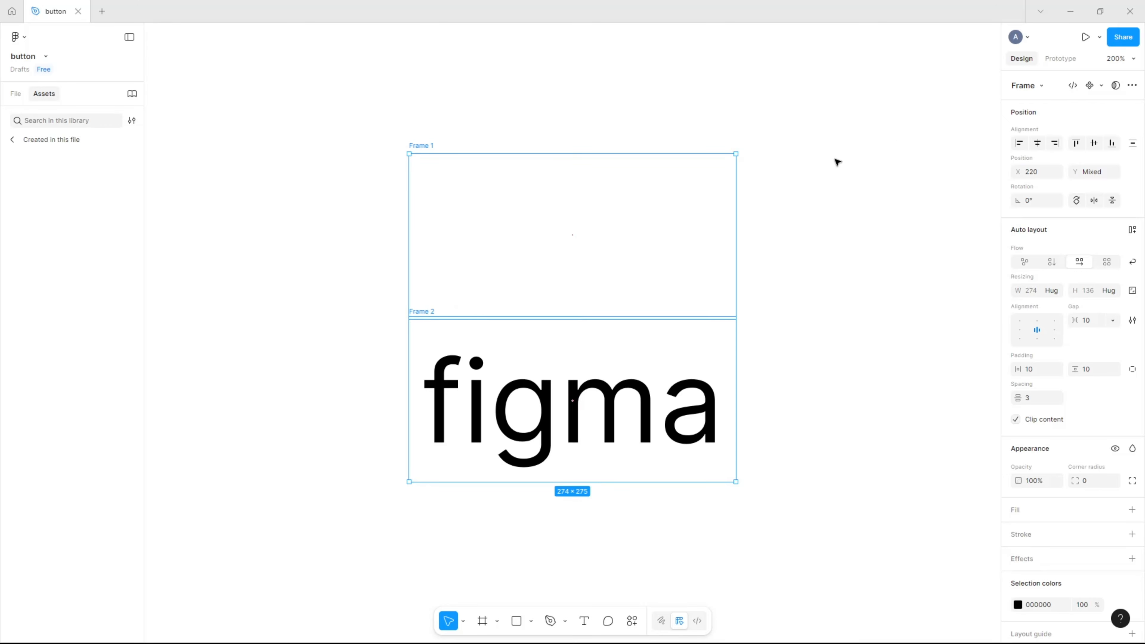
pyautogui.click(1101, 85)
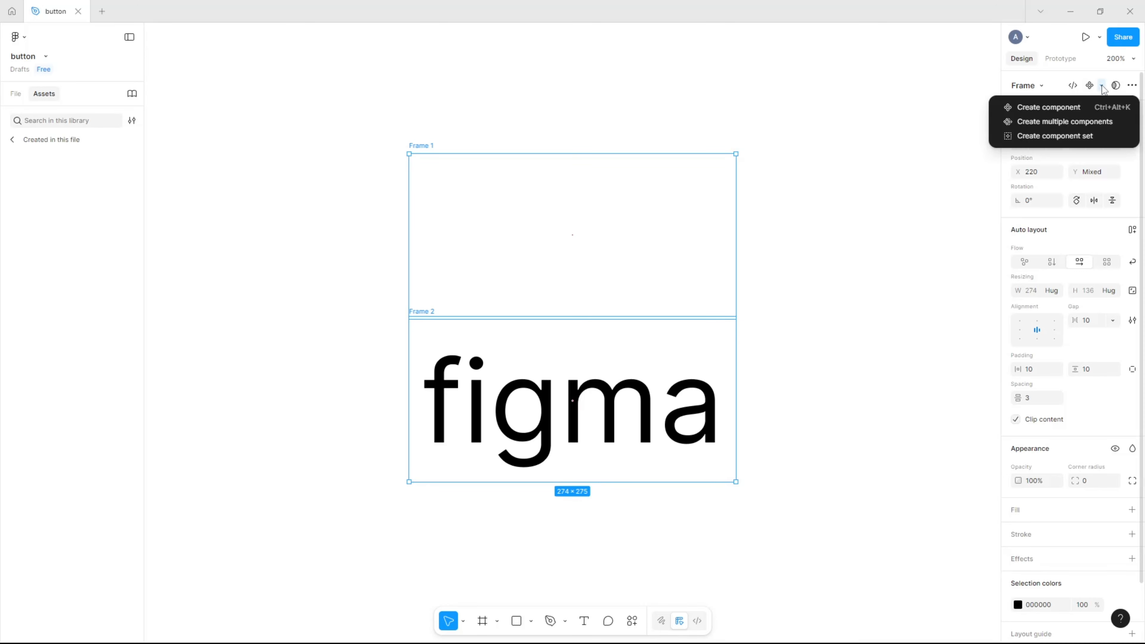
pyautogui.click(1113, 136)
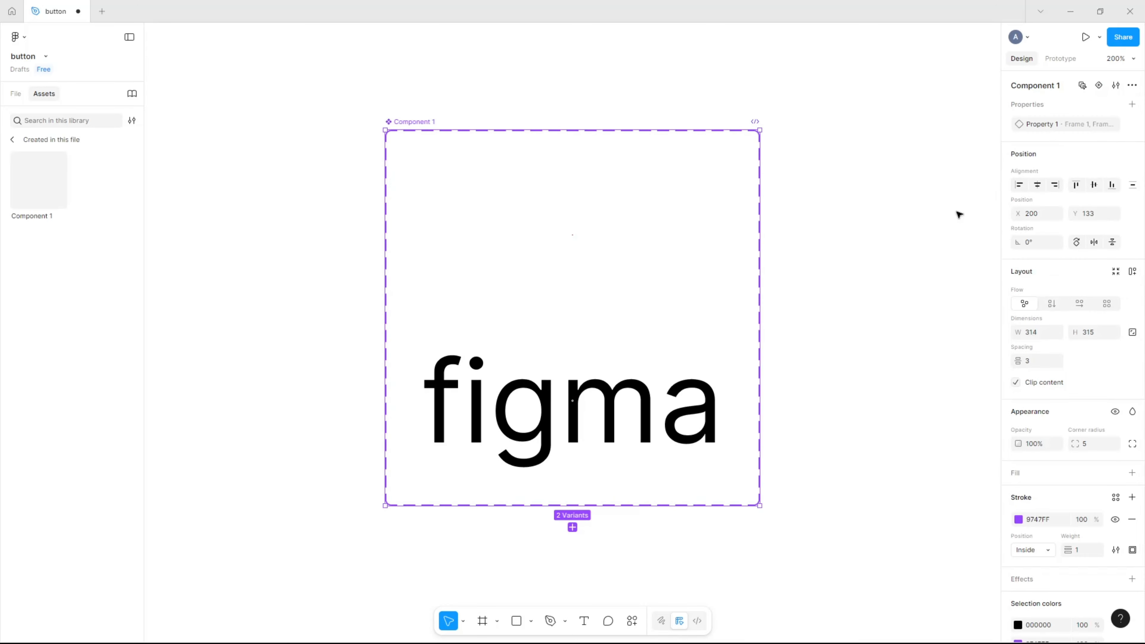
pyautogui.click(904, 252)
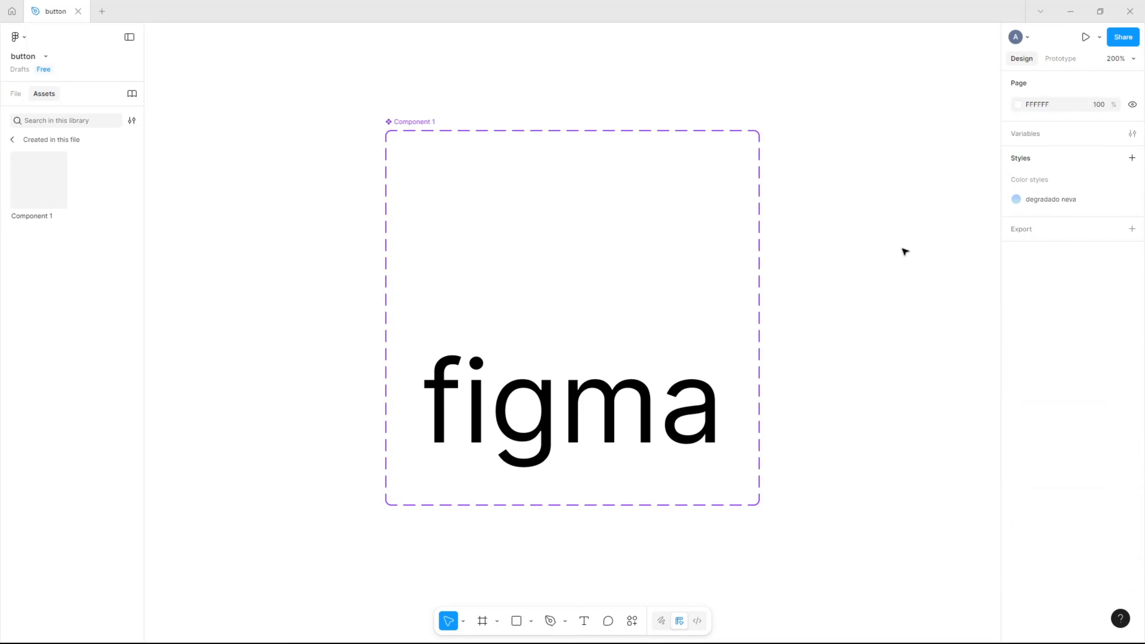
# Create a prototype interaction from the Frame 1 variant to the Frame 2 variant.
pyautogui.click(682, 230)
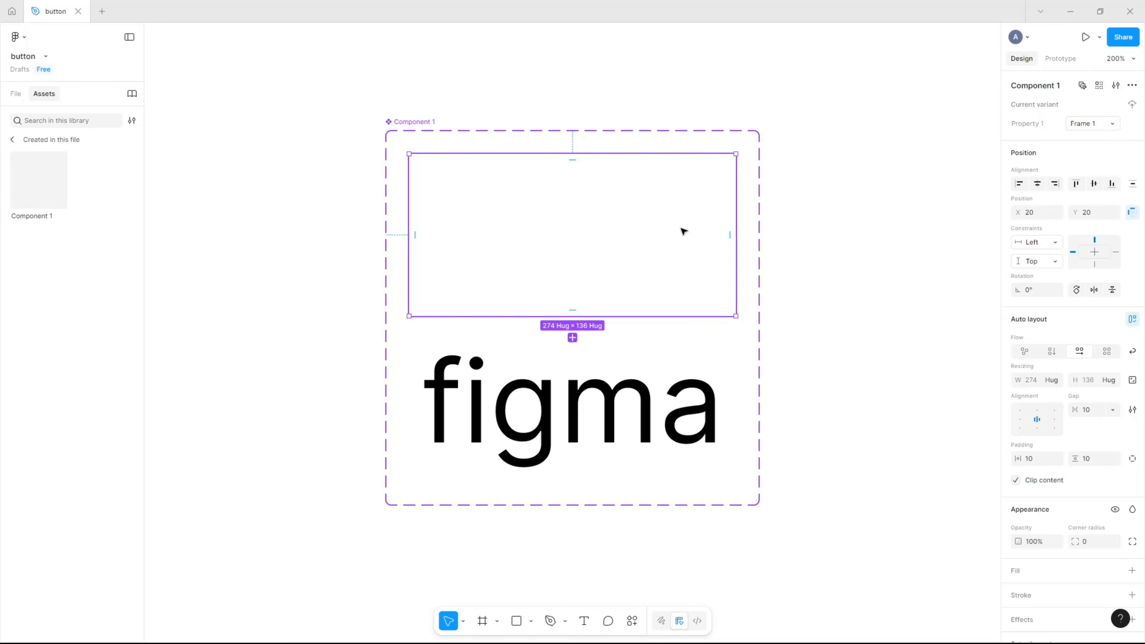
pyautogui.click(1060, 59)
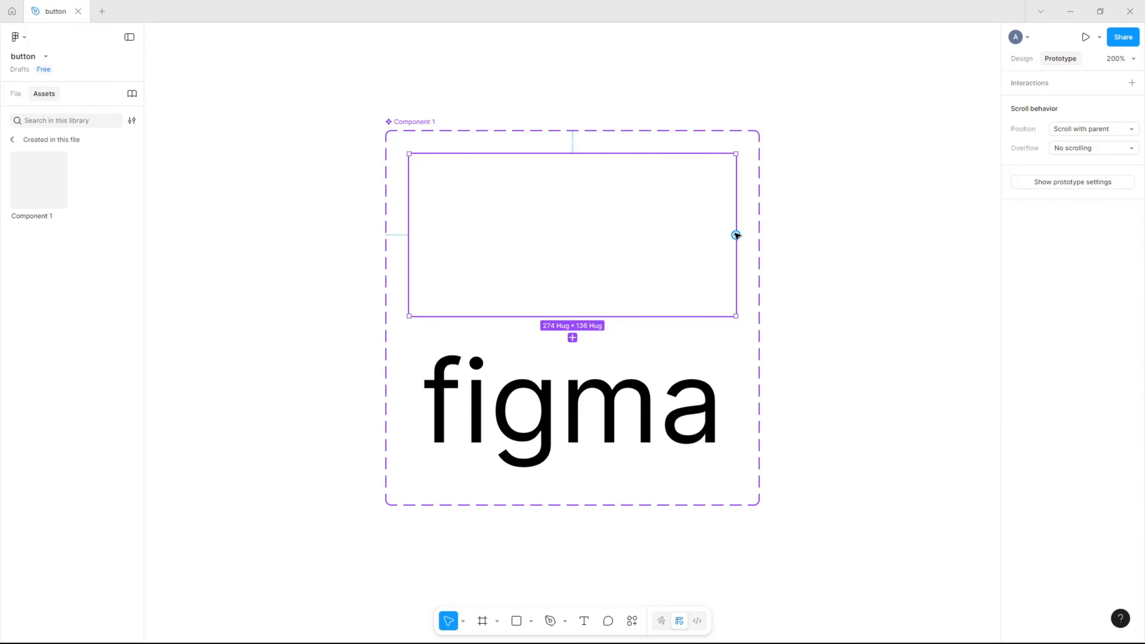
pyautogui.moveTo(736, 235); pyautogui.dragTo(658, 332)
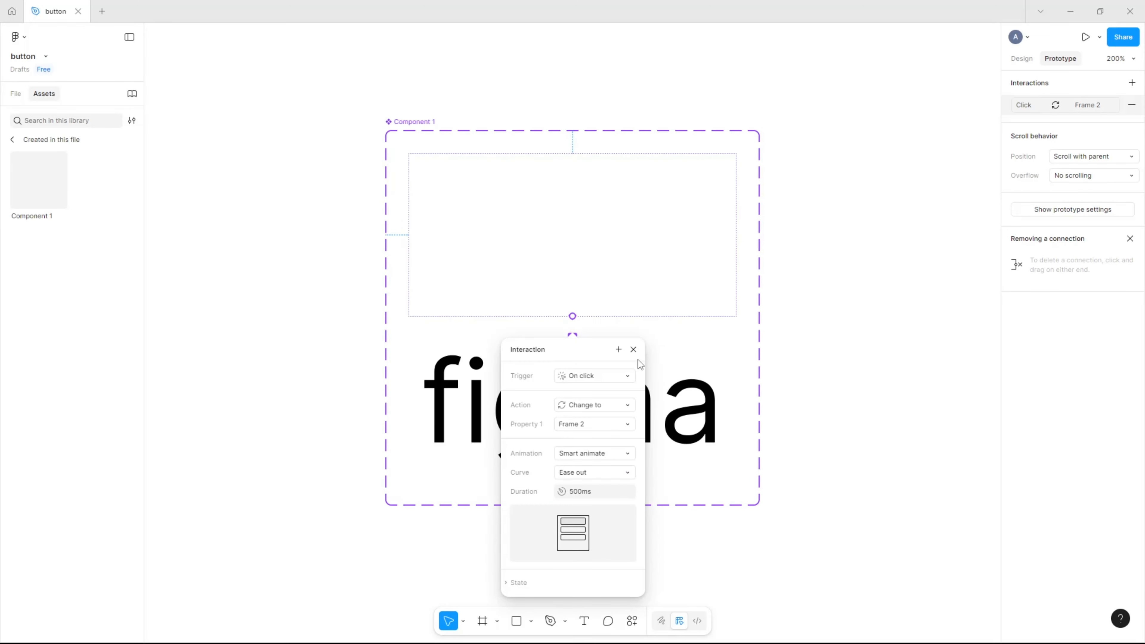
# Set the interaction's trigger to After delay with a delay of 300 ms.
pyautogui.click(626, 376)
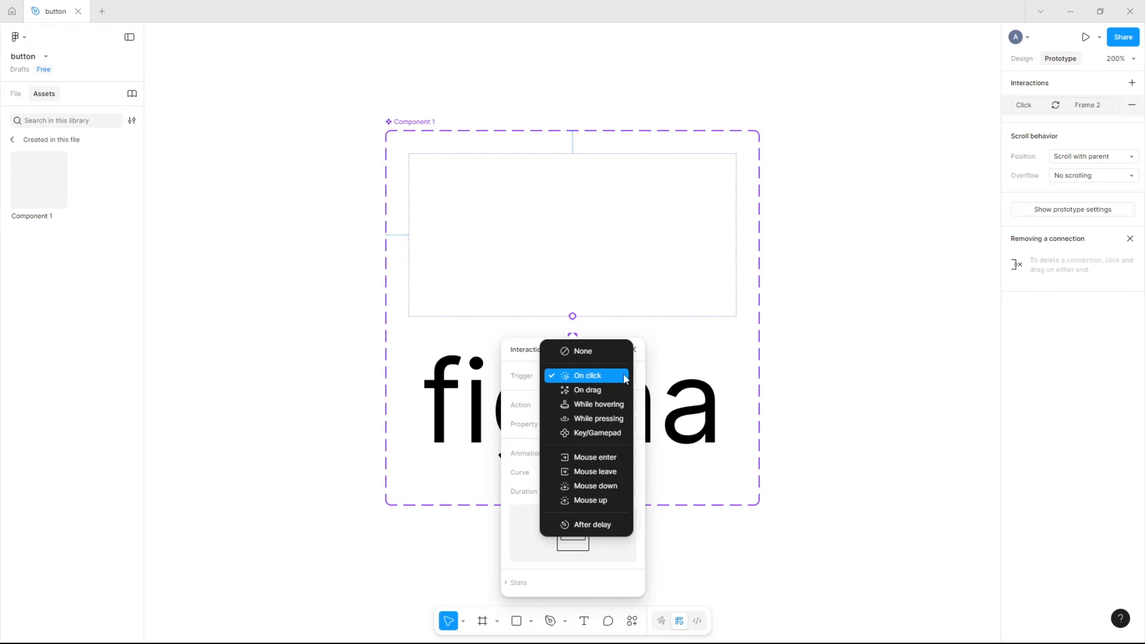
pyautogui.click(625, 524)
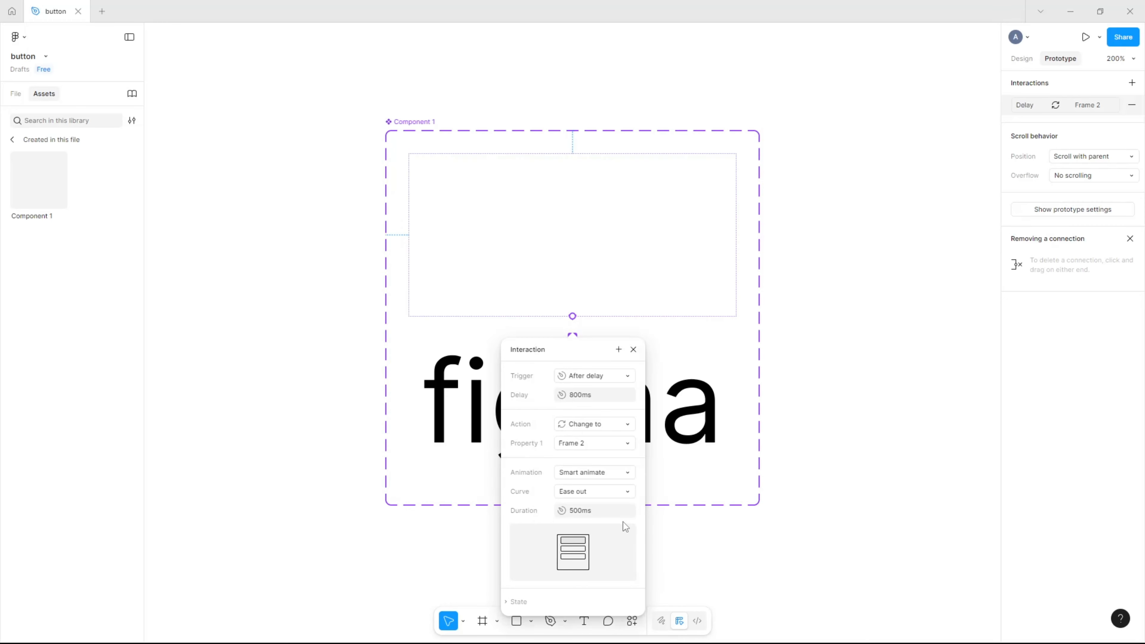
pyautogui.click(606, 397)
pyautogui.press('Return')
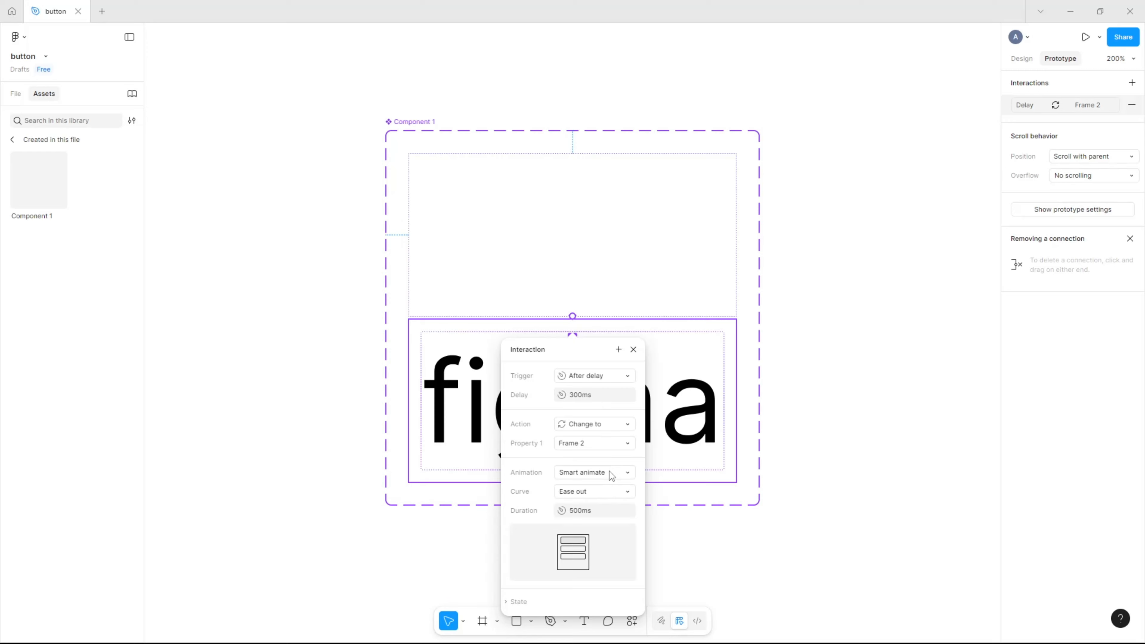
# Set the interaction's animation to Smart animate with an Ease out curve and a duration of 300 ms.
pyautogui.click(613, 472)
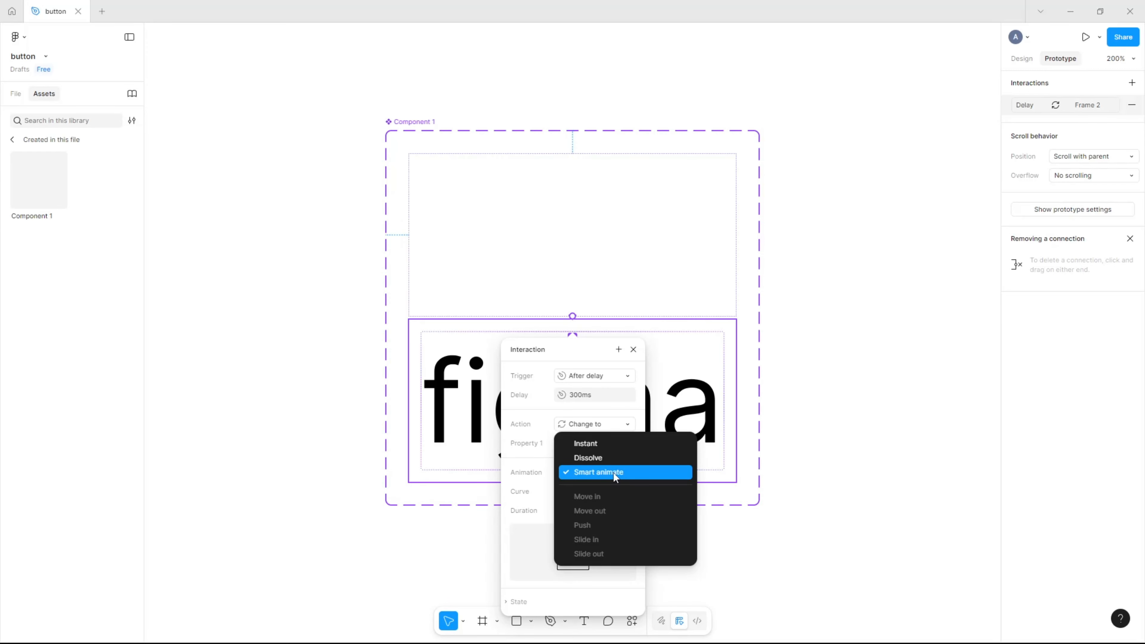
pyautogui.click(654, 474)
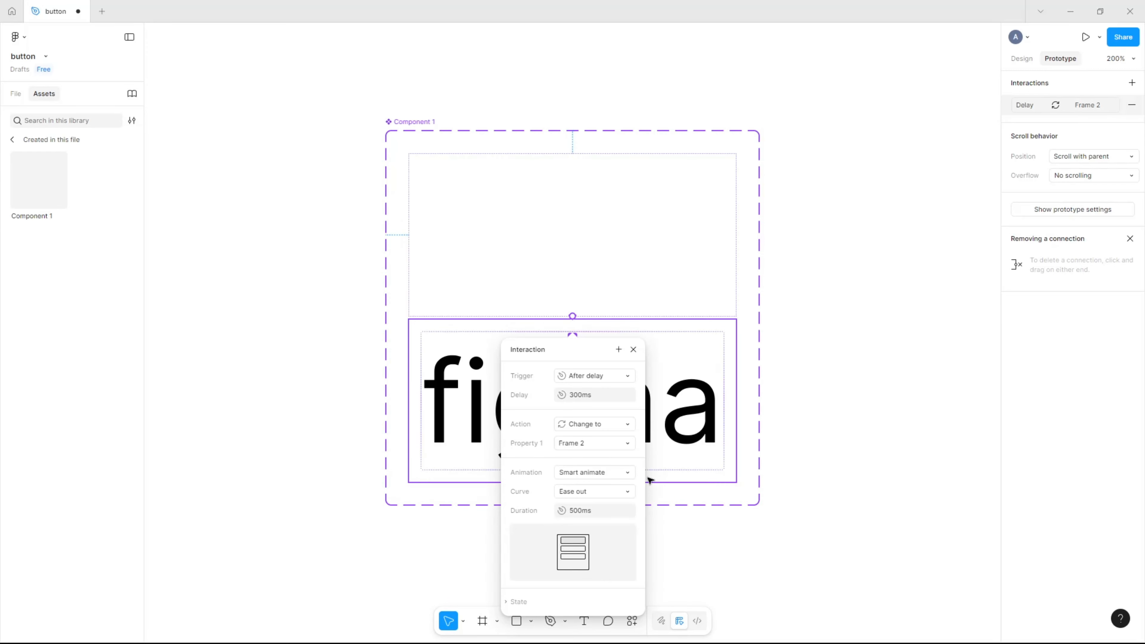
pyautogui.click(626, 492)
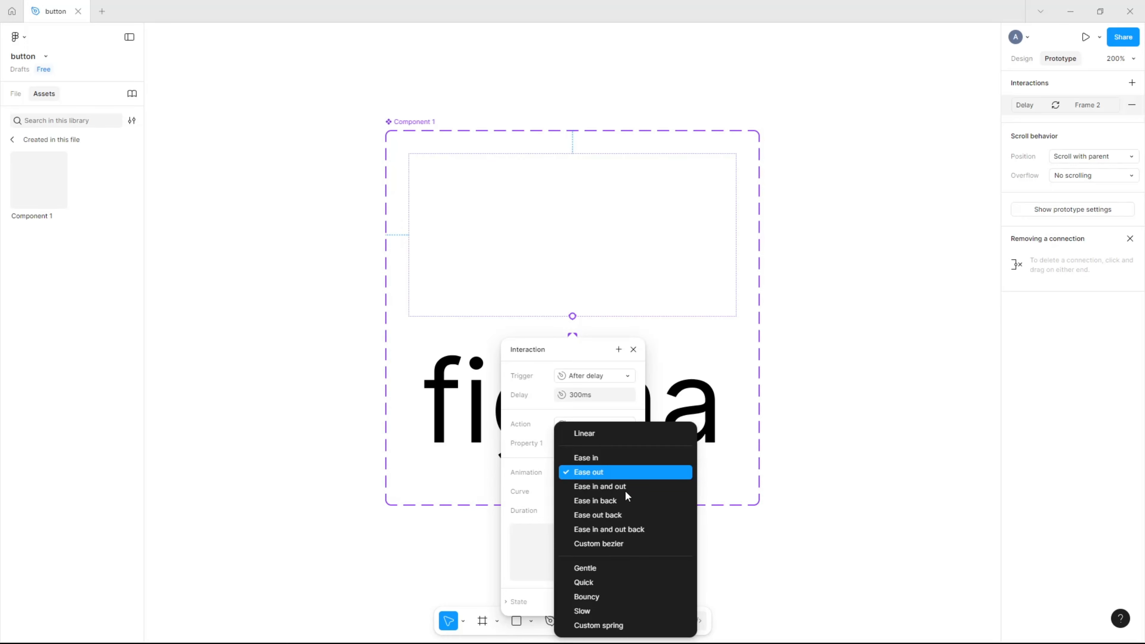
pyautogui.click(653, 472)
pyautogui.click(604, 508)
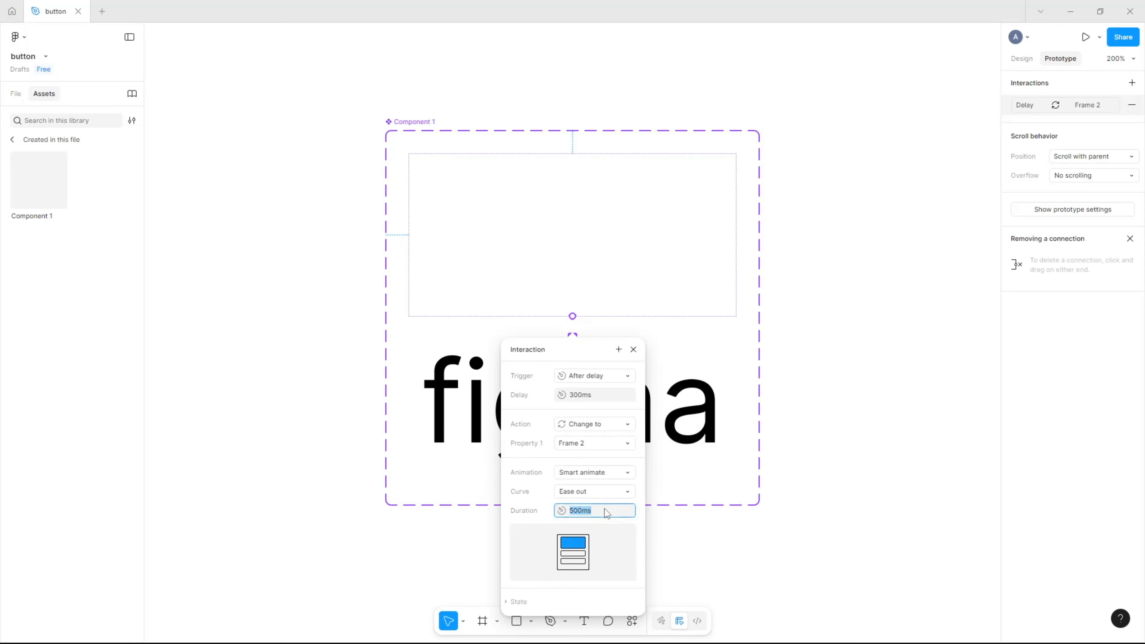
pyautogui.write('300')
pyautogui.press('Return')
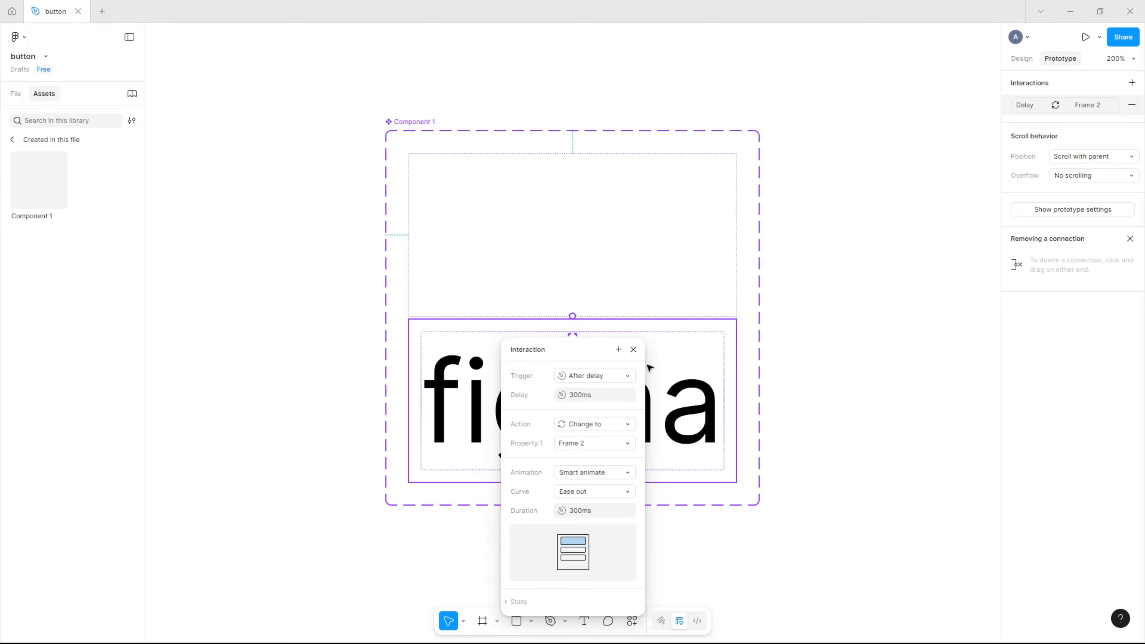
pyautogui.click(633, 349)
pyautogui.click(867, 342)
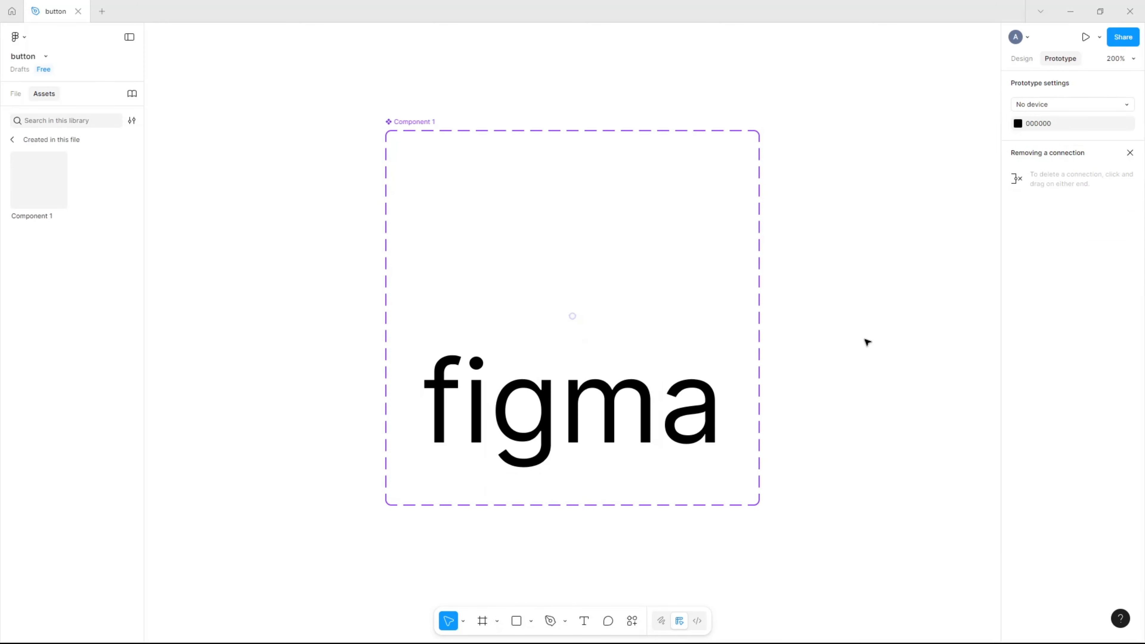
# Add an iPhone 16 Pro Max preset frame beside the component set.
pyautogui.scroll(-5, 867, 342)
pyautogui.scroll(3, 877, 338)
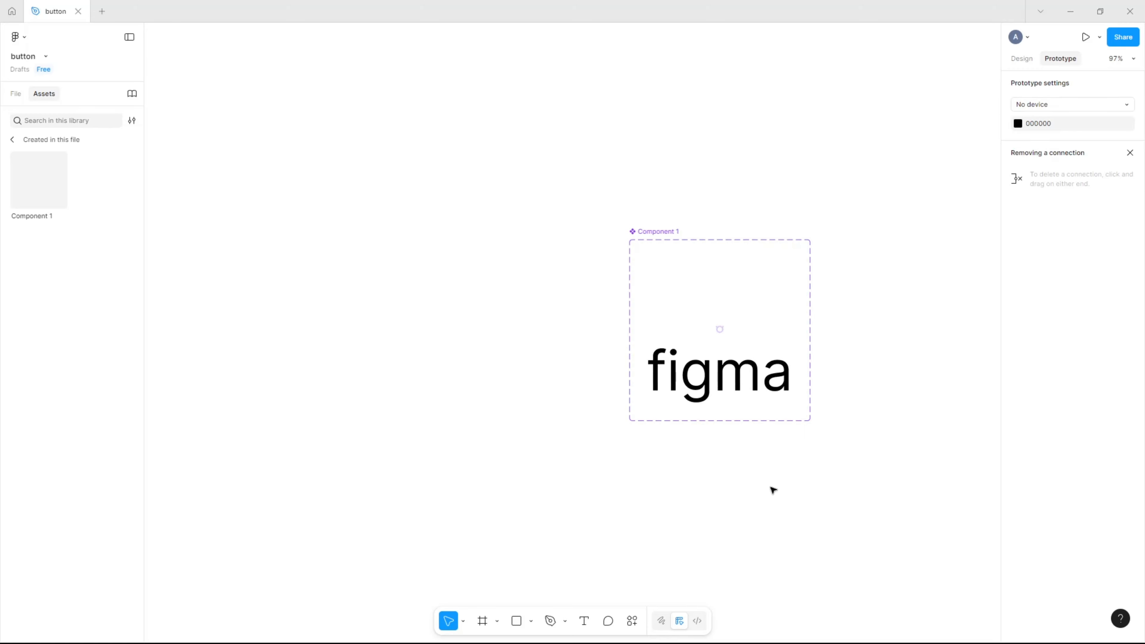
pyautogui.click(498, 622)
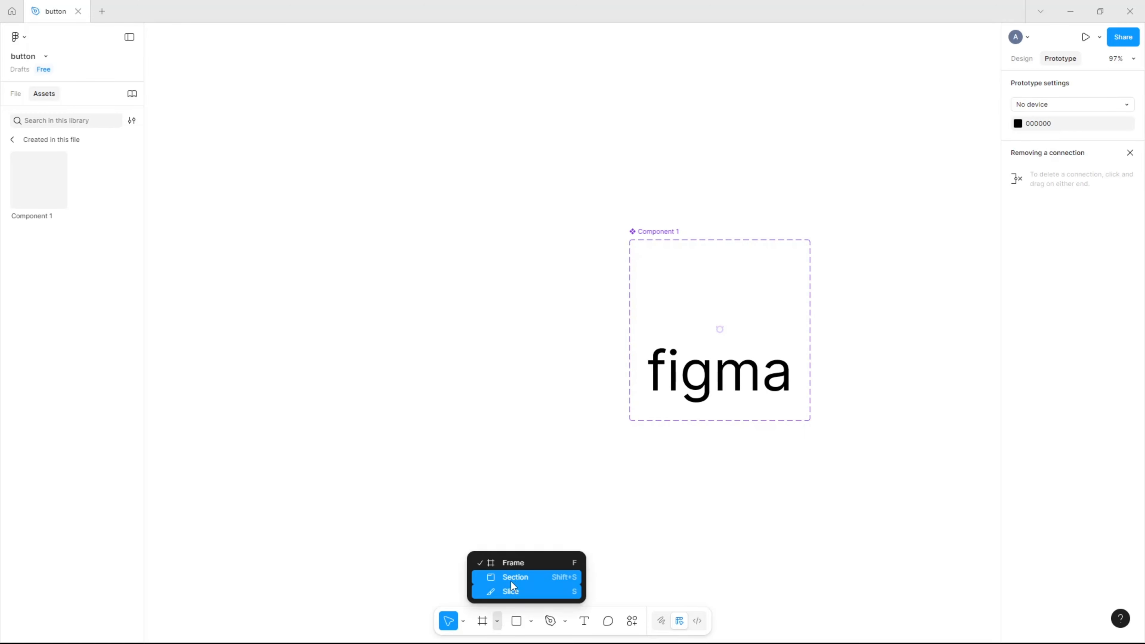
pyautogui.click(546, 562)
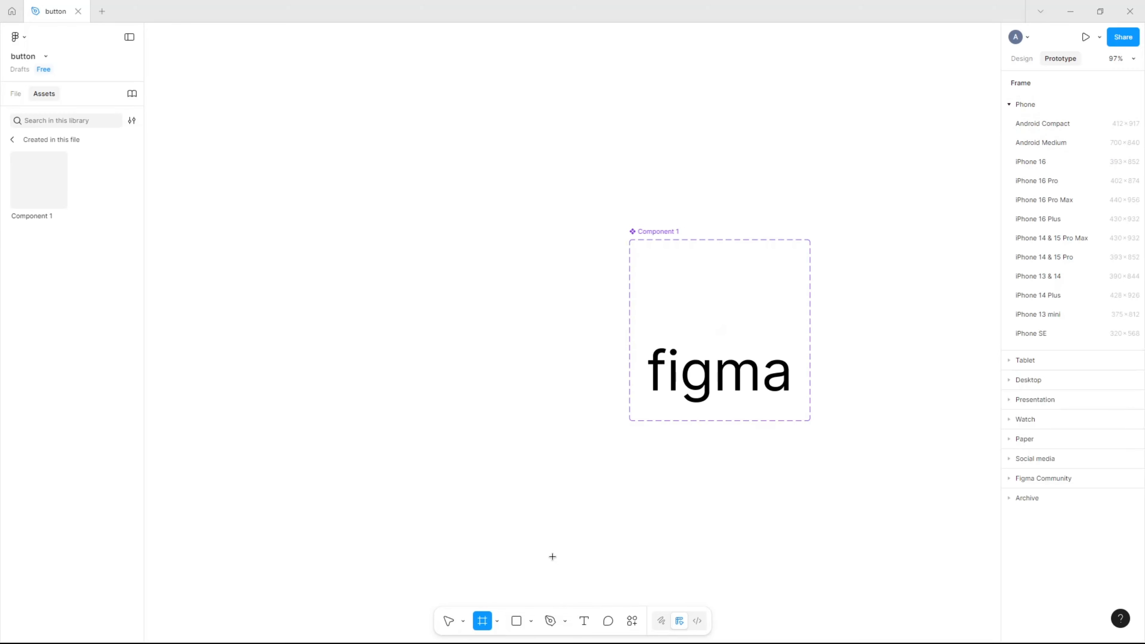
pyautogui.click(1084, 201)
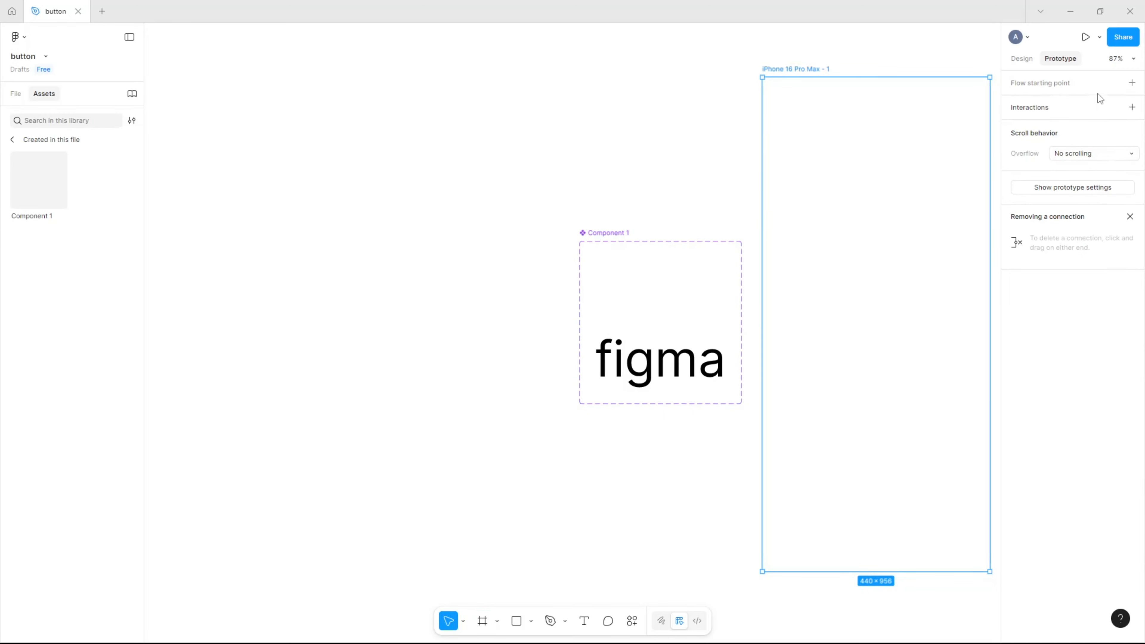
pyautogui.click(1126, 59)
pyautogui.click(1086, 140)
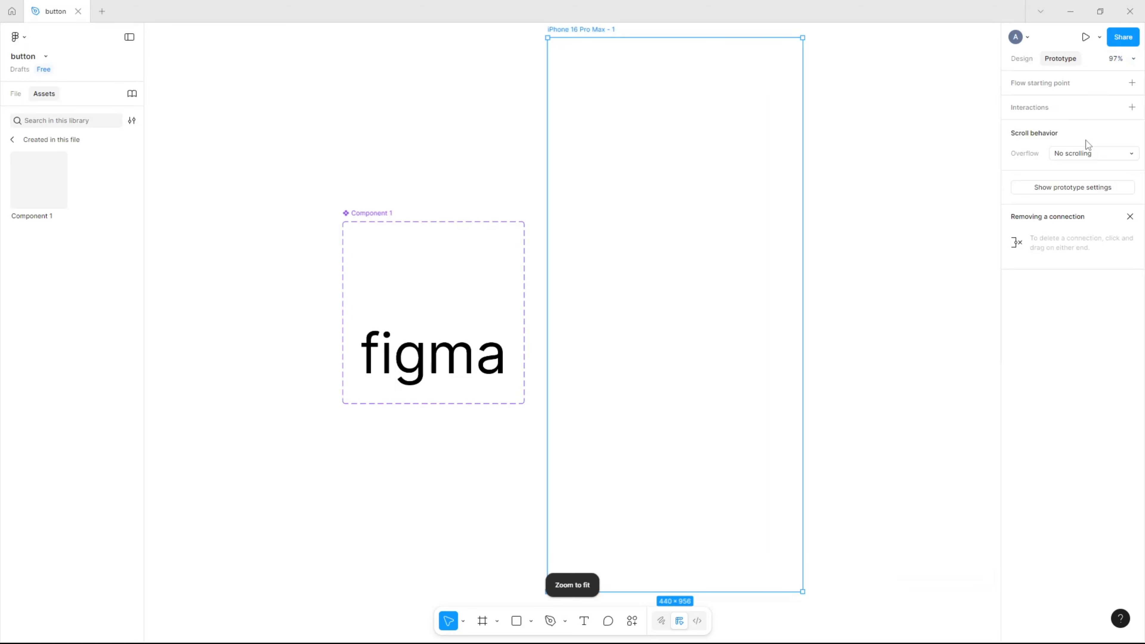
pyautogui.click(886, 334)
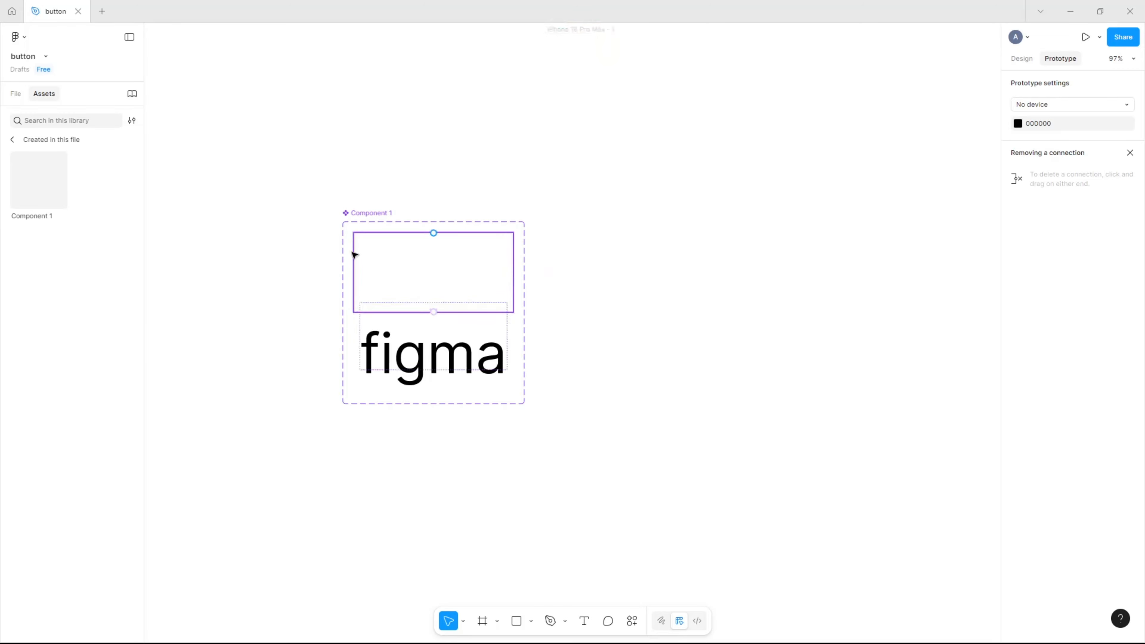
# Place an instance of Component 1 from the file's local components at the centre of the iPhone 16 Pro Max frame.
pyautogui.click(16, 94)
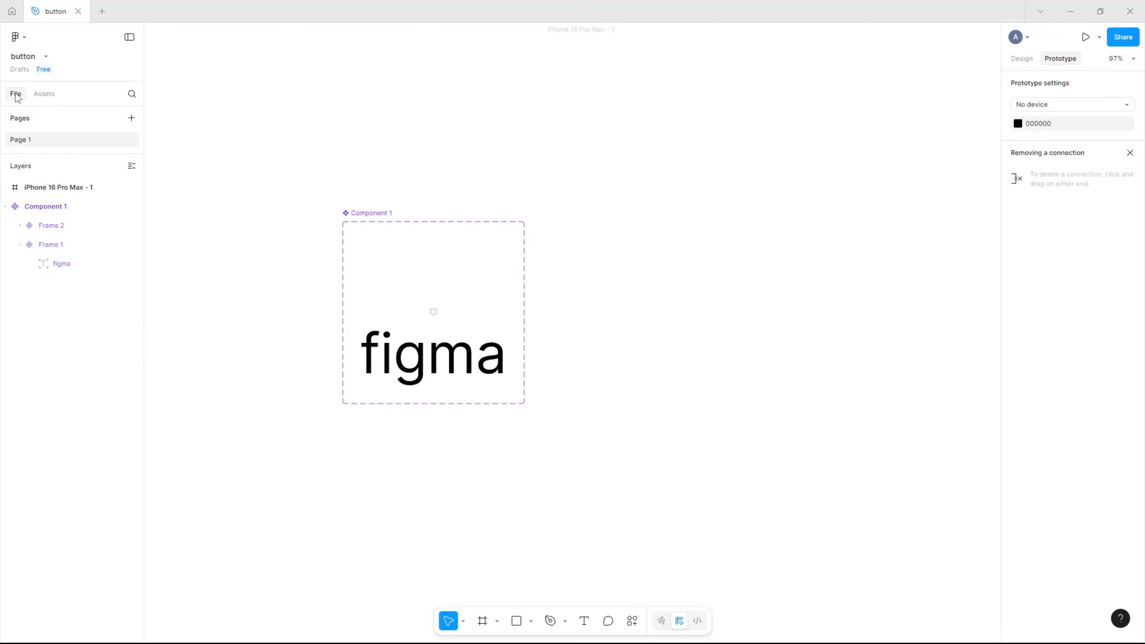
pyautogui.click(43, 94)
pyautogui.moveTo(43, 153); pyautogui.dragTo(685, 321)
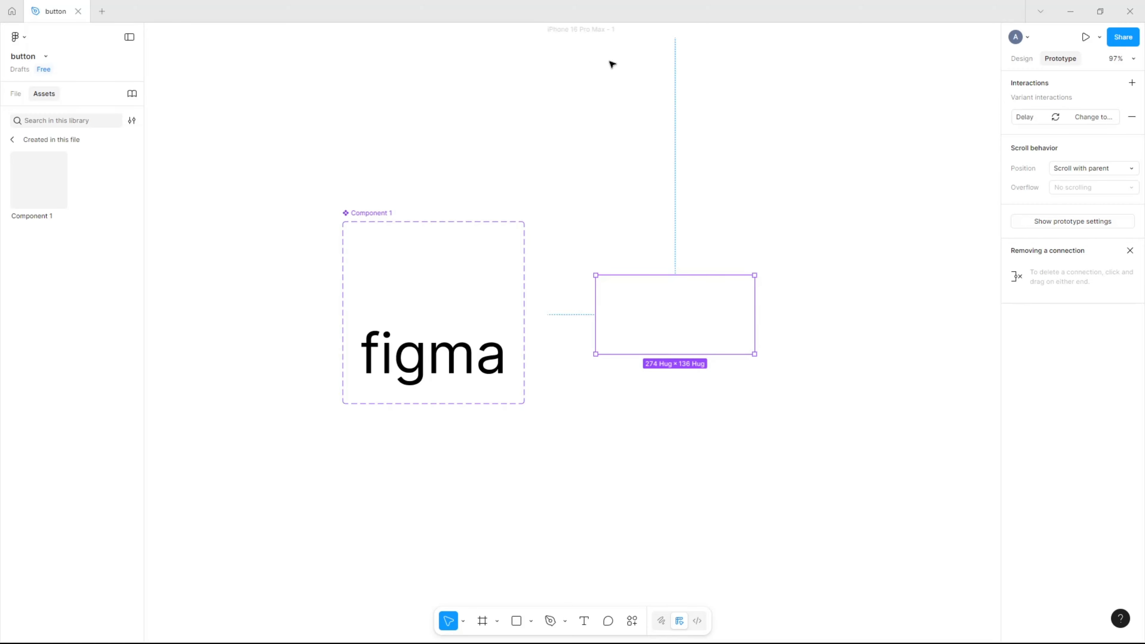
# Present the prototype starting from the iPhone 16 Pro Max frame.
pyautogui.click(596, 34)
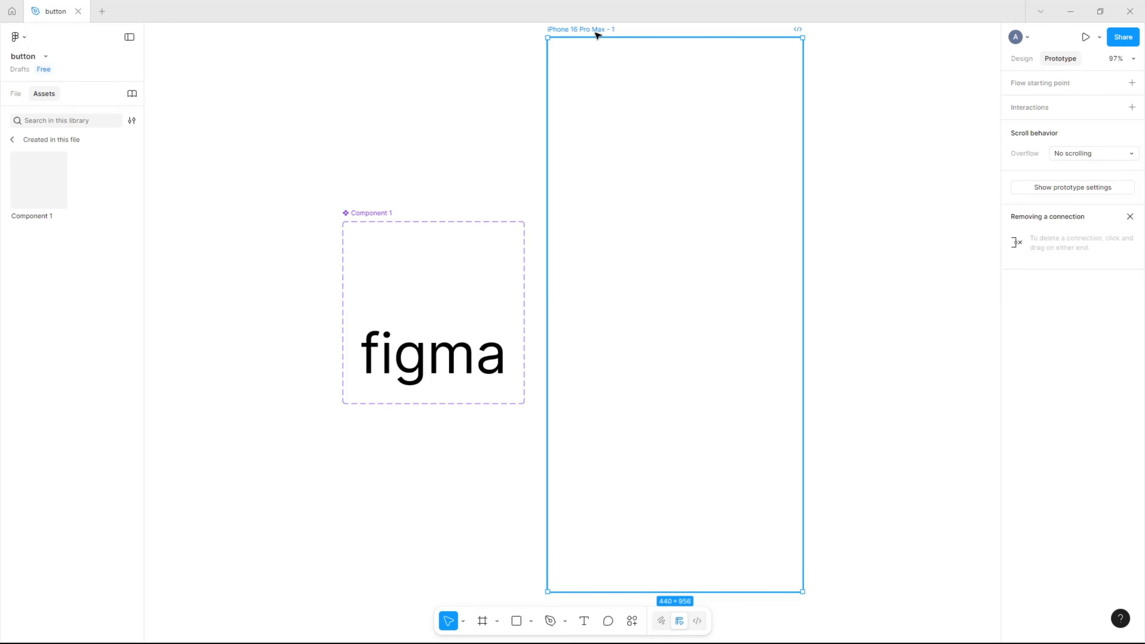
pyautogui.click(1100, 40)
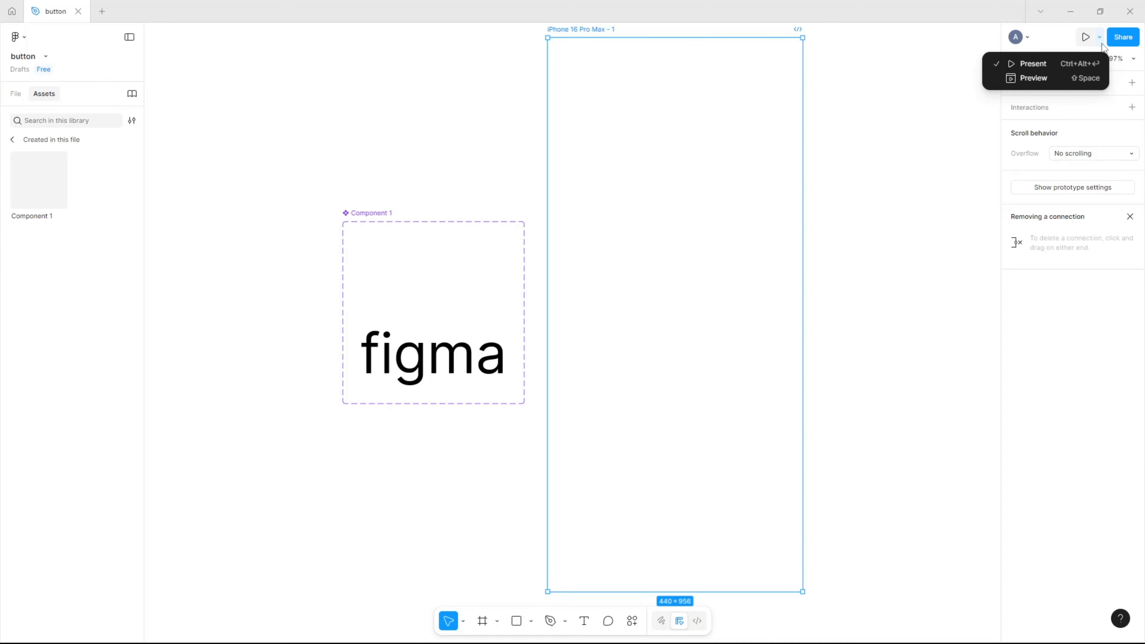
pyautogui.click(1055, 64)
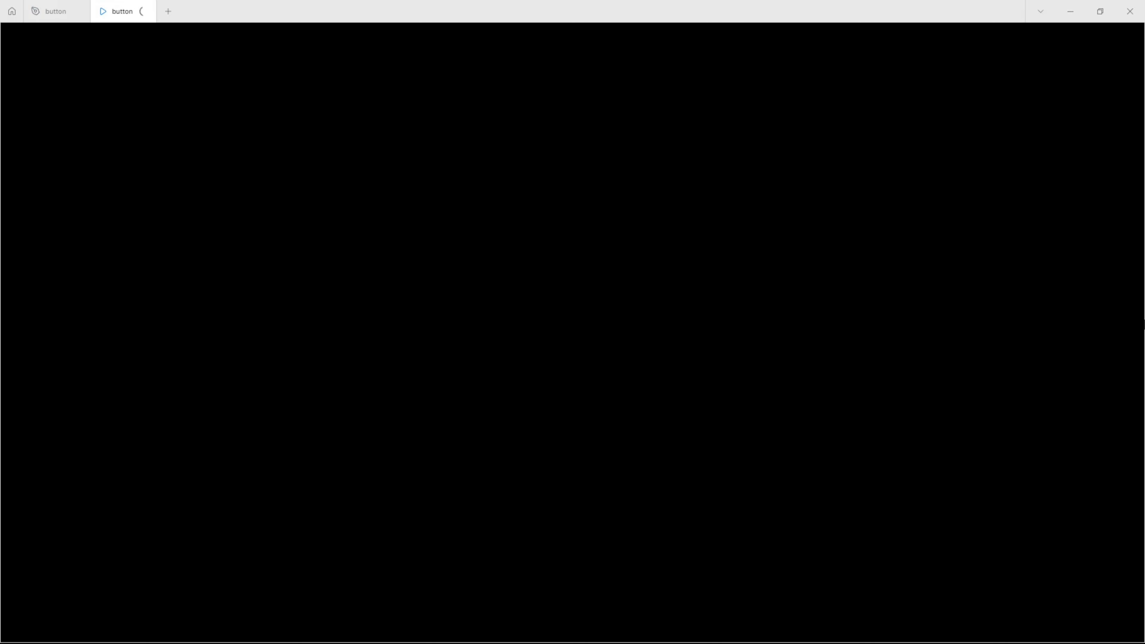